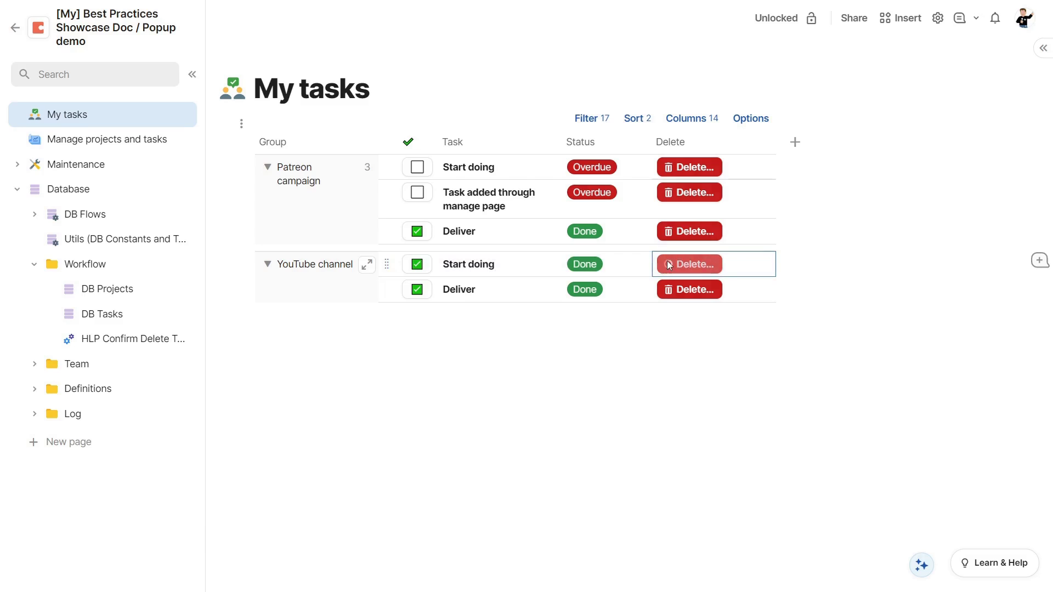
Delete YouTube channel's Start doing task via Delete… and confirm with Yes, delete.
click(669, 264)
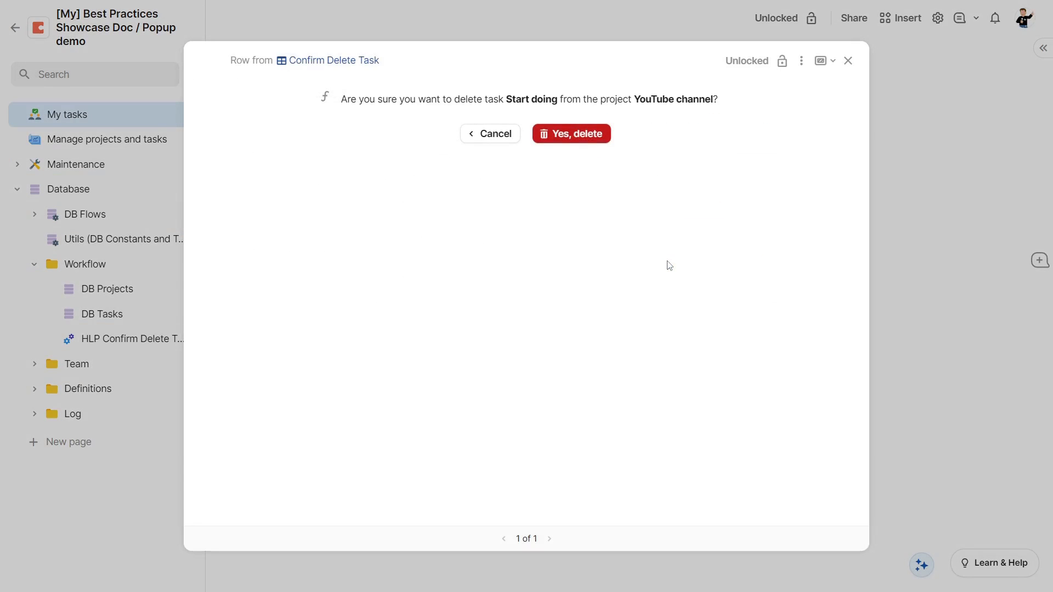
click(580, 144)
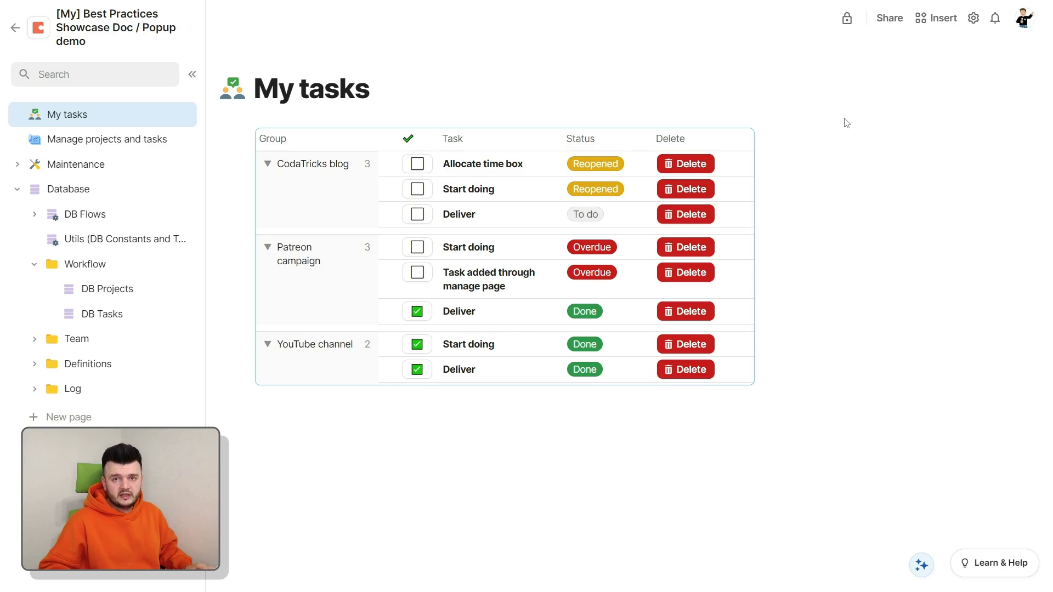
Delete Allocate time box, then undo three times to restore it and the HLP Confirm Delete Task page.
click(709, 163)
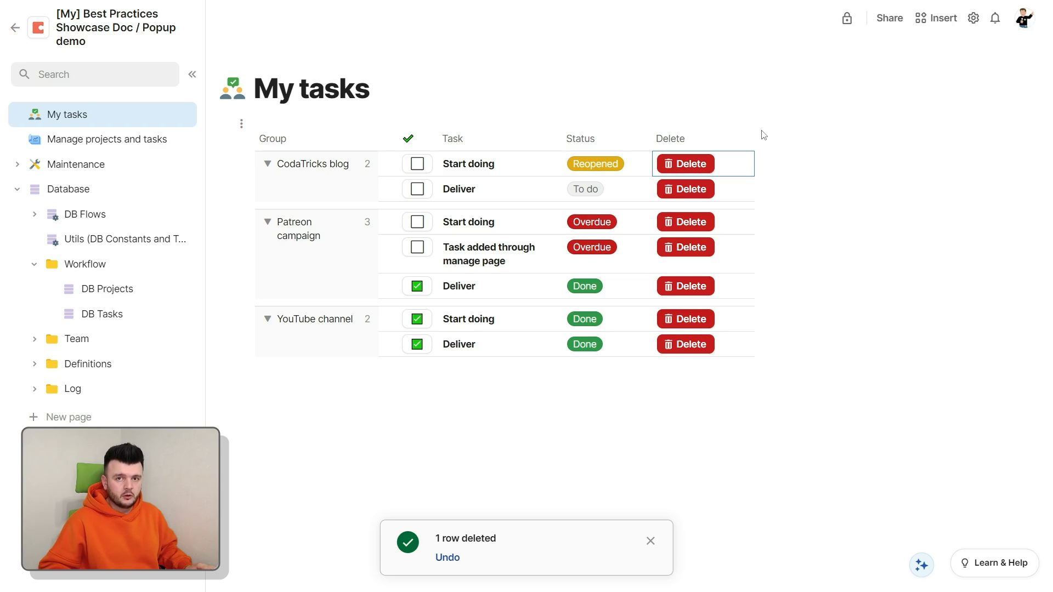
key(ctrl+z)
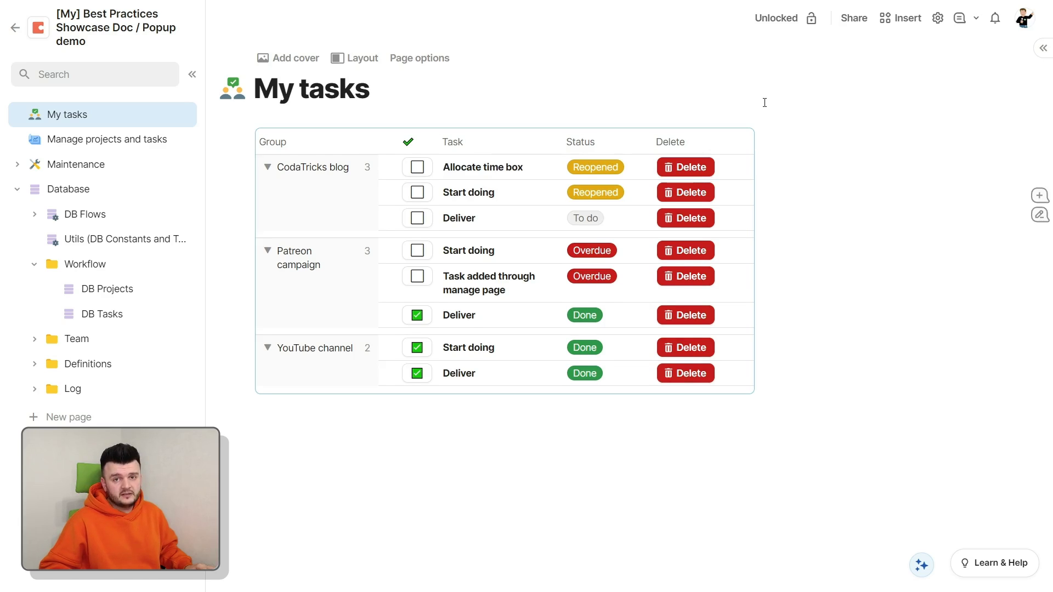
key(ctrl+z)
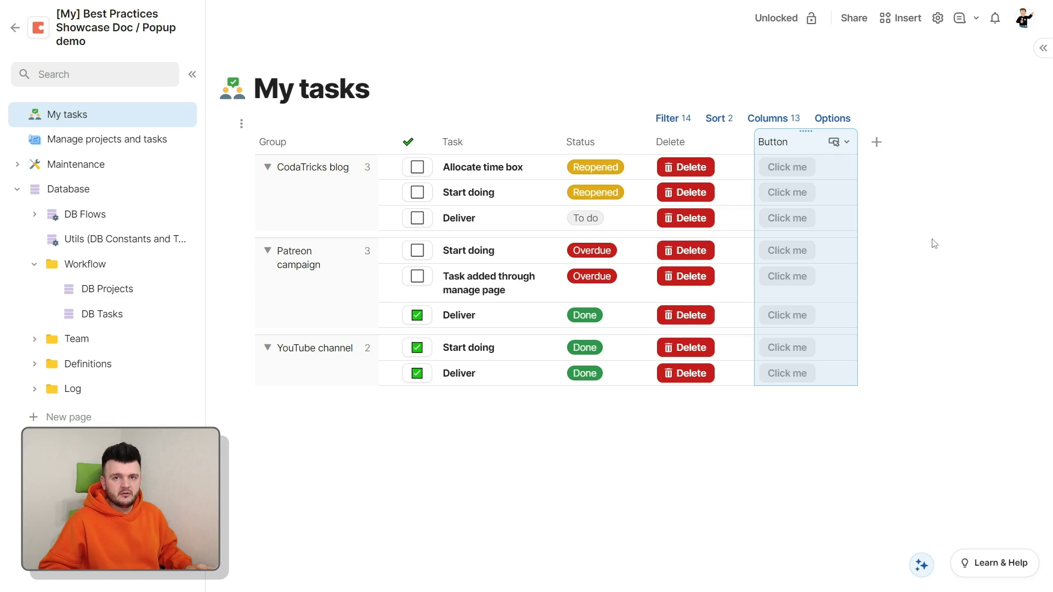
key(ctrl+z)
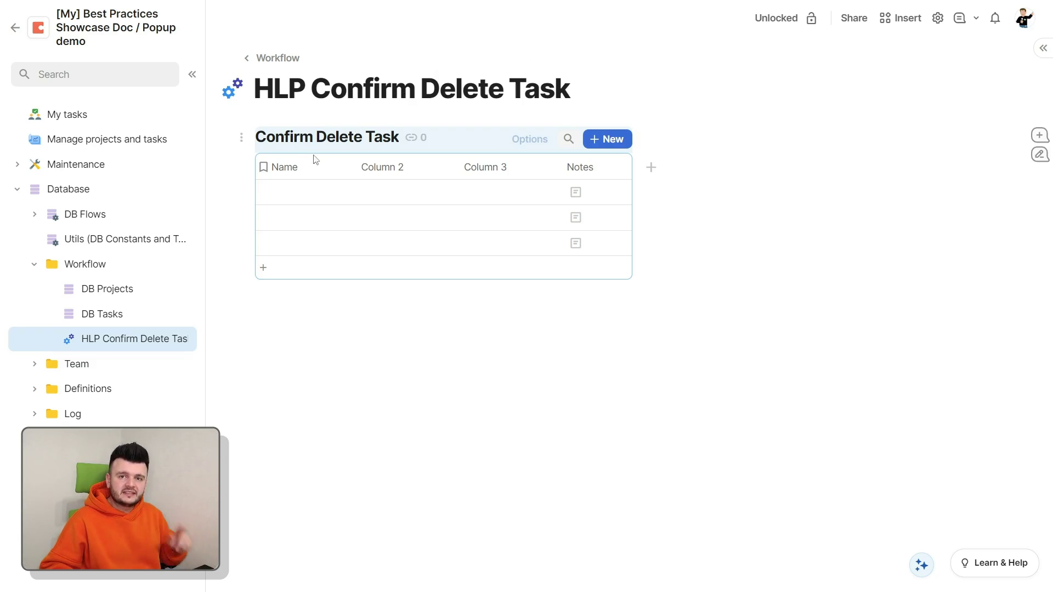
Open row 1 of the Confirm Delete Task table in detail view, then close it.
click(229, 190)
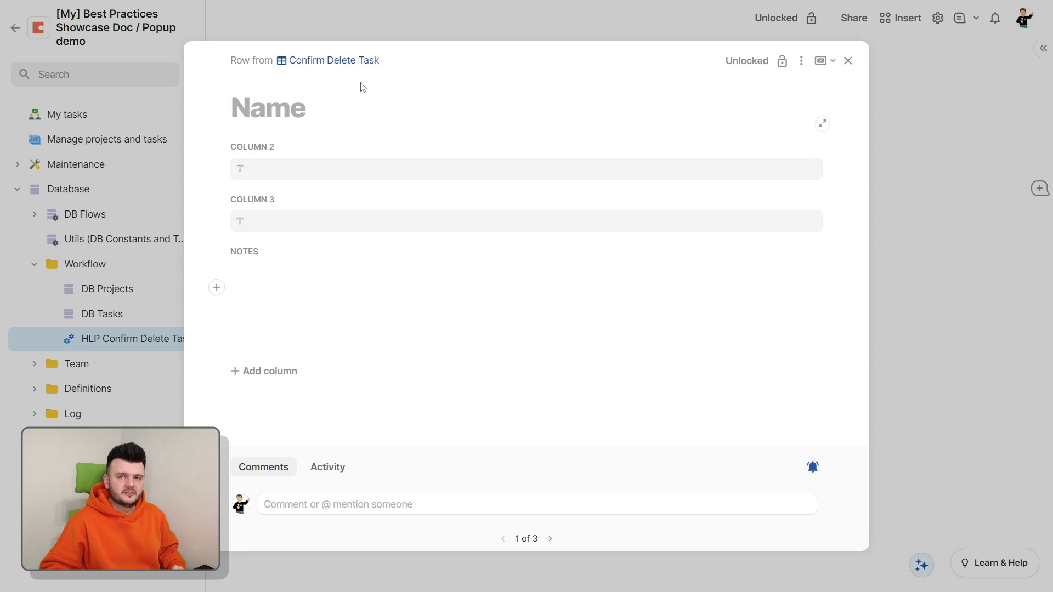
key(Escape)
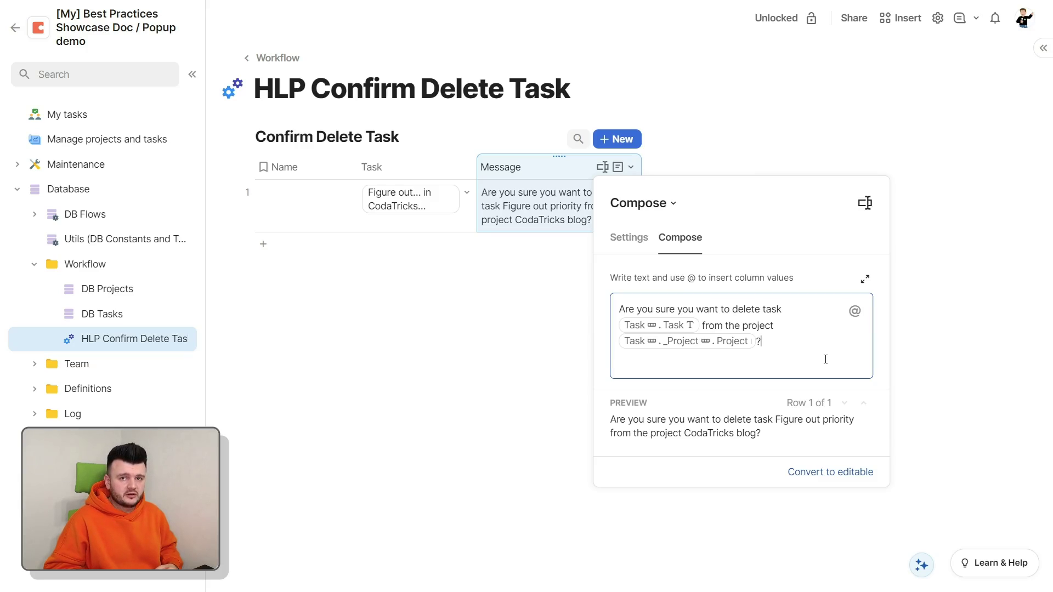
Insert an inline Task.Task formula after 'delete task' in the confirmation message.
click(658, 325)
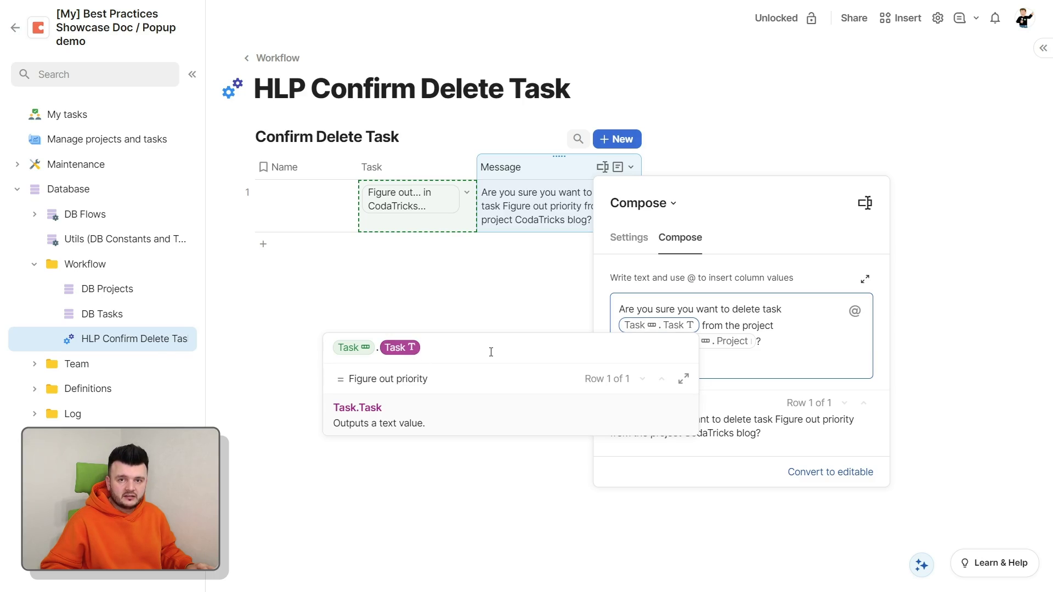
key(BackSpace)
click(855, 311)
click(877, 411)
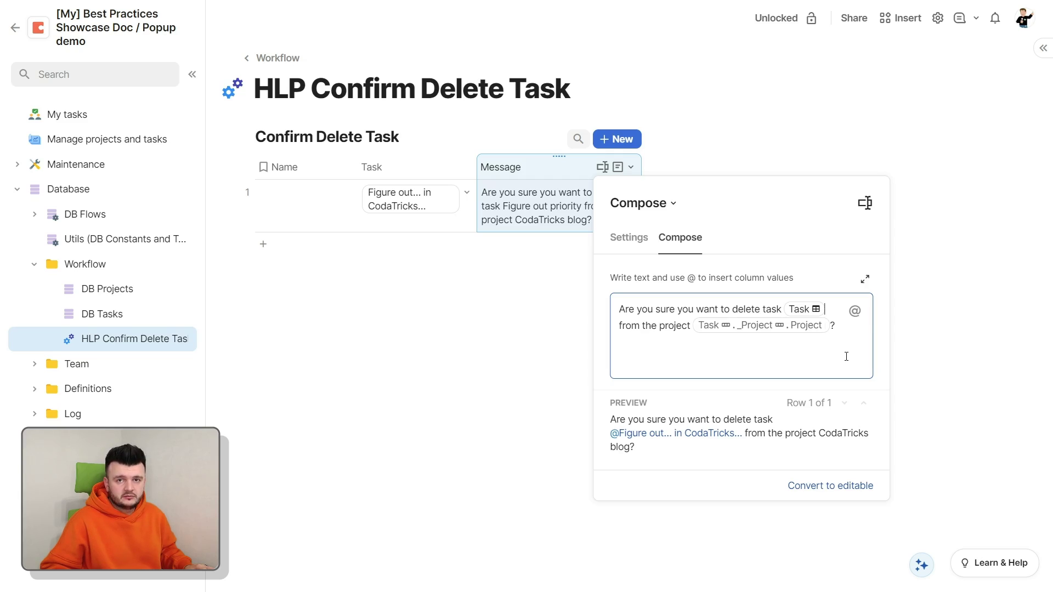
key(BackSpace)
key(equal)
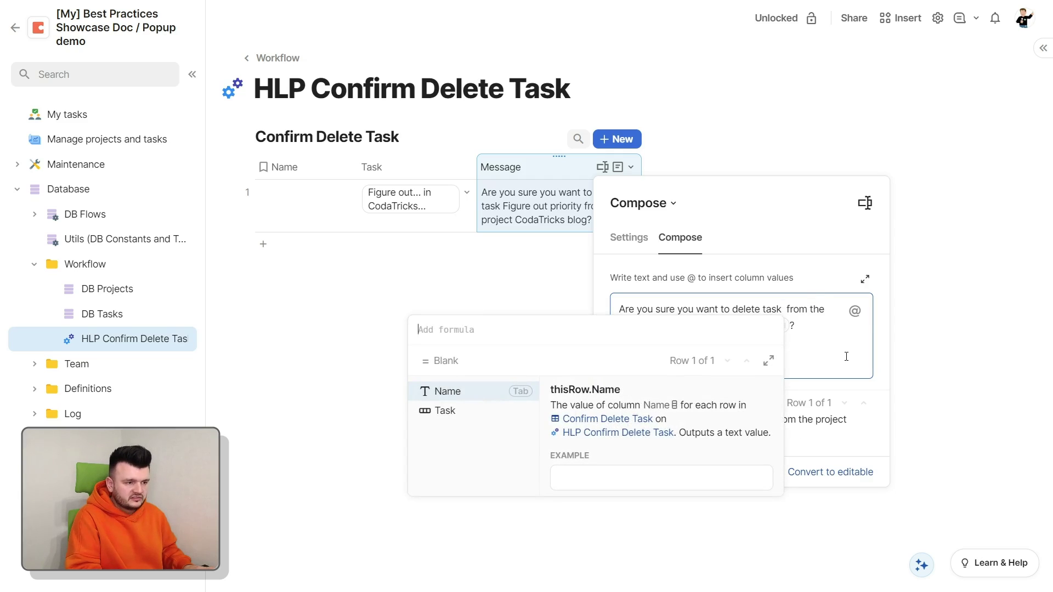
key(Down)
key(Tab)
text(.)
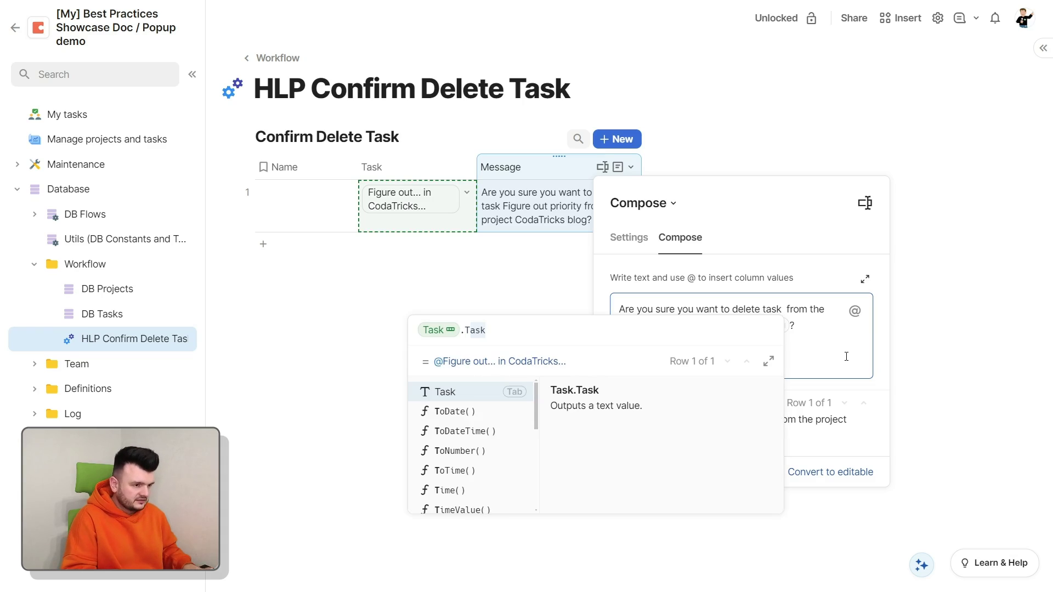
key(Tab)
key(Return)
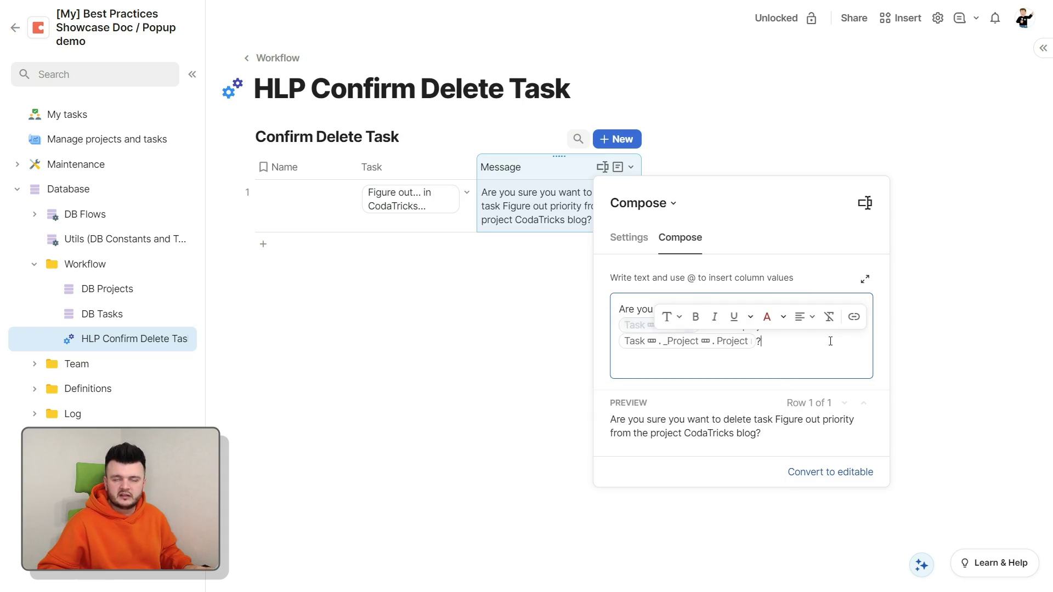
Make the task name and project name chips bold in the message.
click(670, 341)
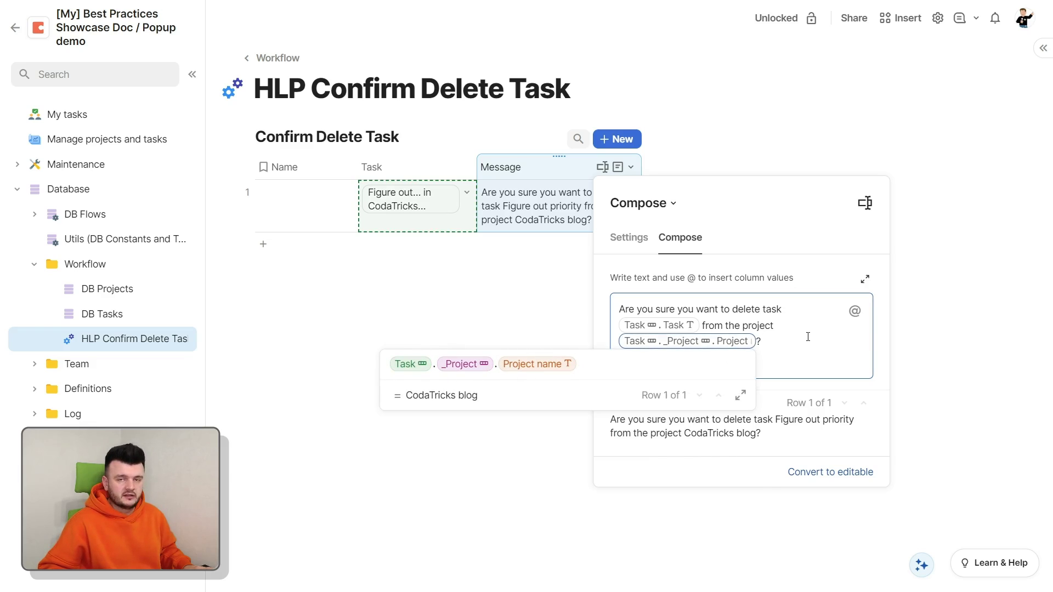
click(710, 329)
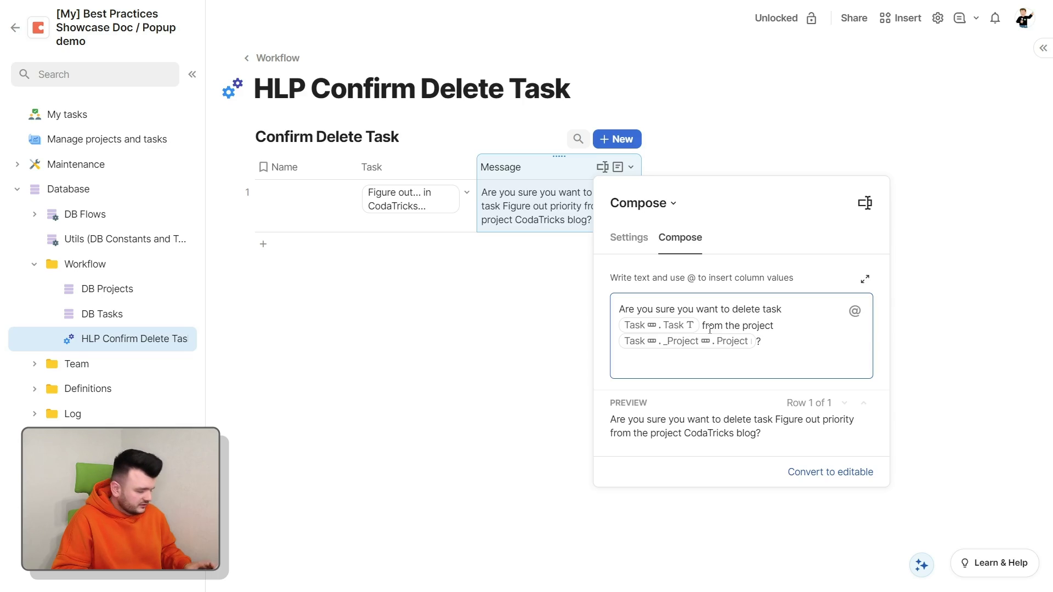
key(shift+Left)
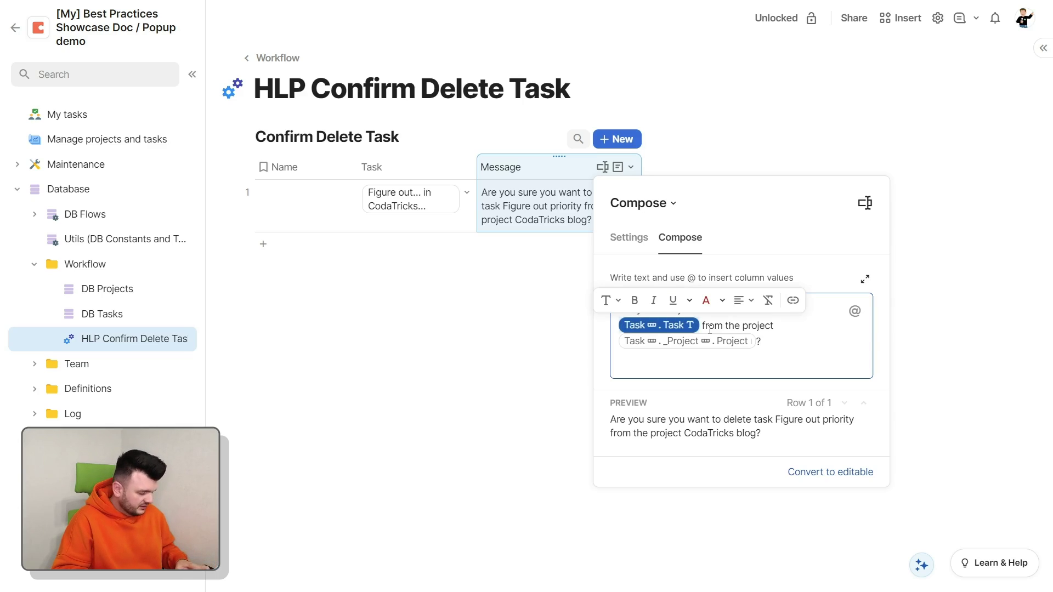
key(ctrl+b)
click(765, 342)
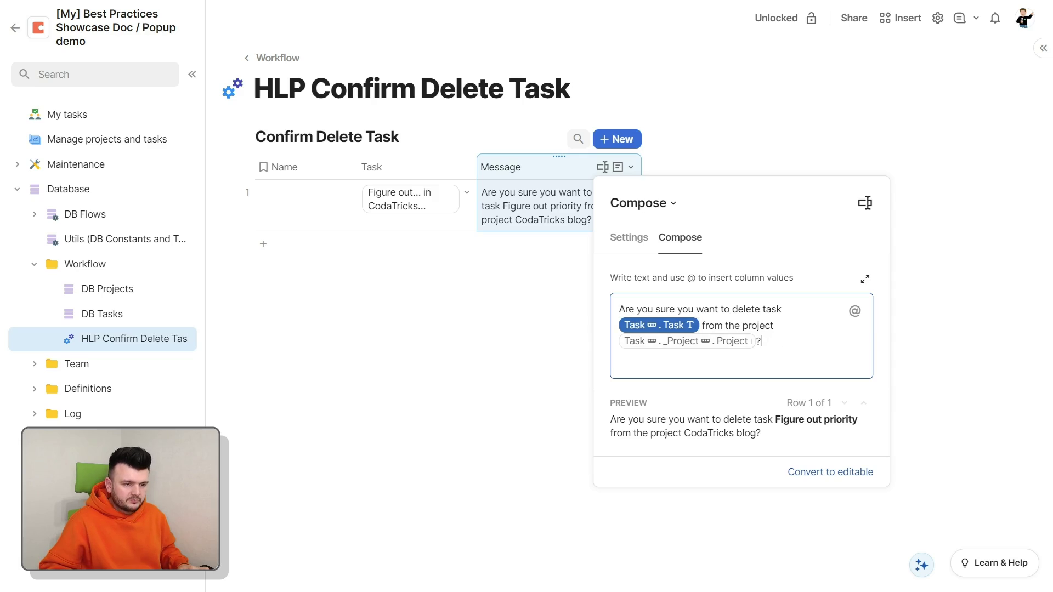
key(shift+Left)
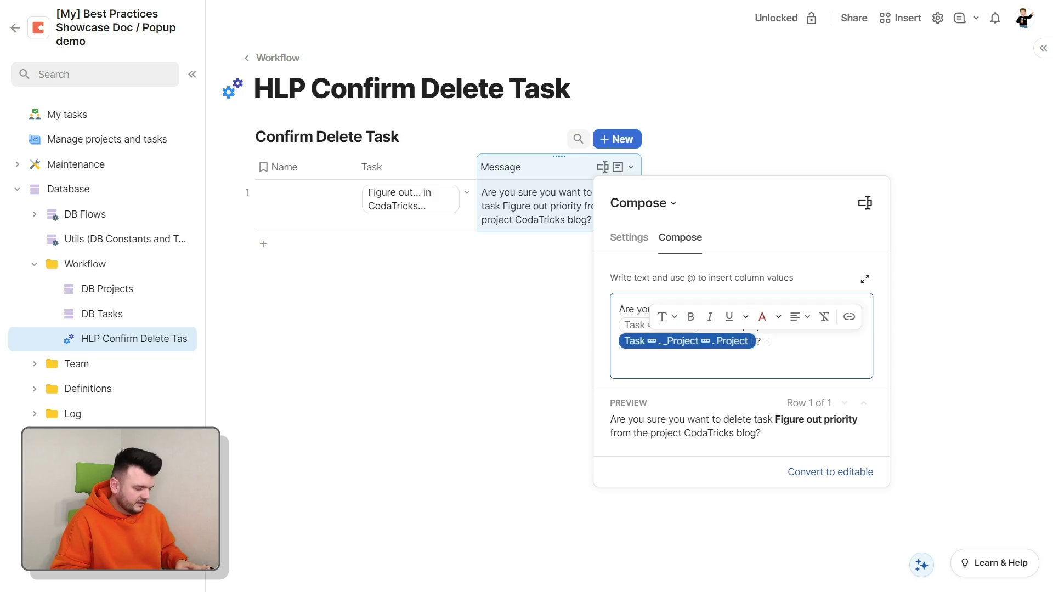
key(ctrl+b)
click(767, 341)
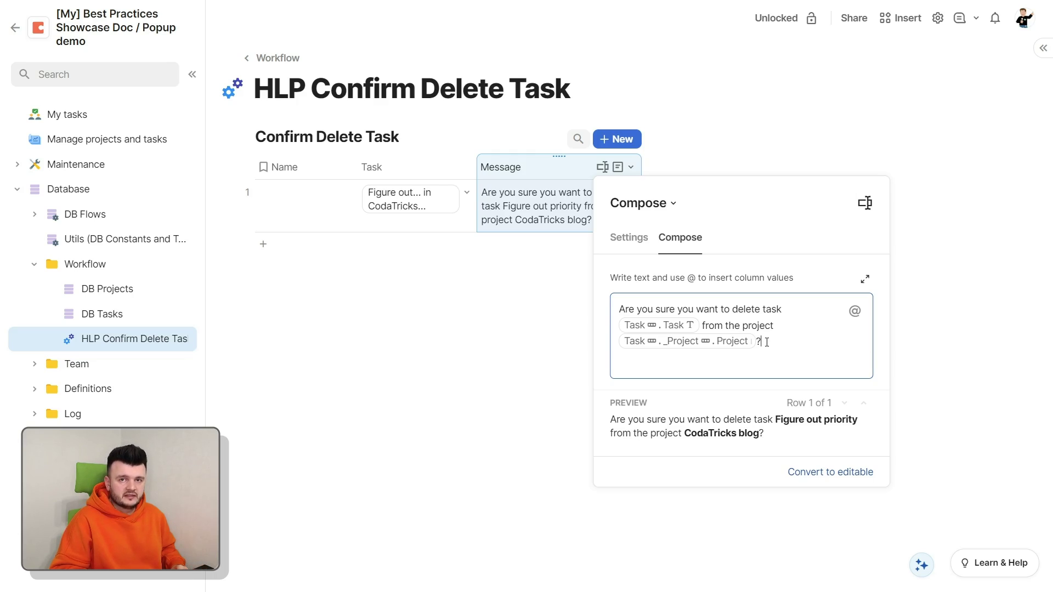
key(Escape)
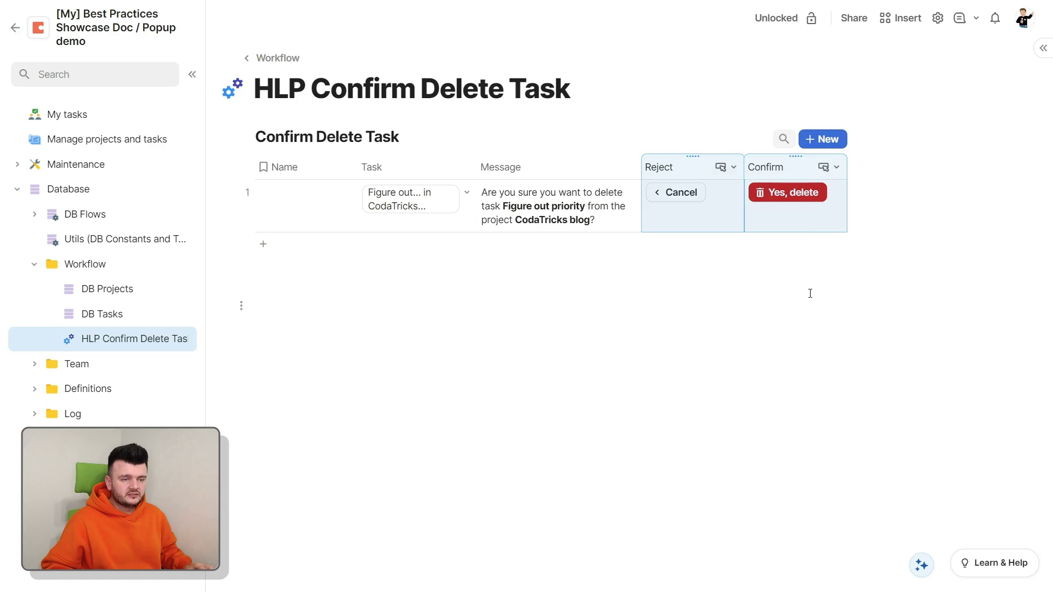
Review row 1's Reject and Confirm button On Click formulas, including the popup-closing lines.
click(810, 293)
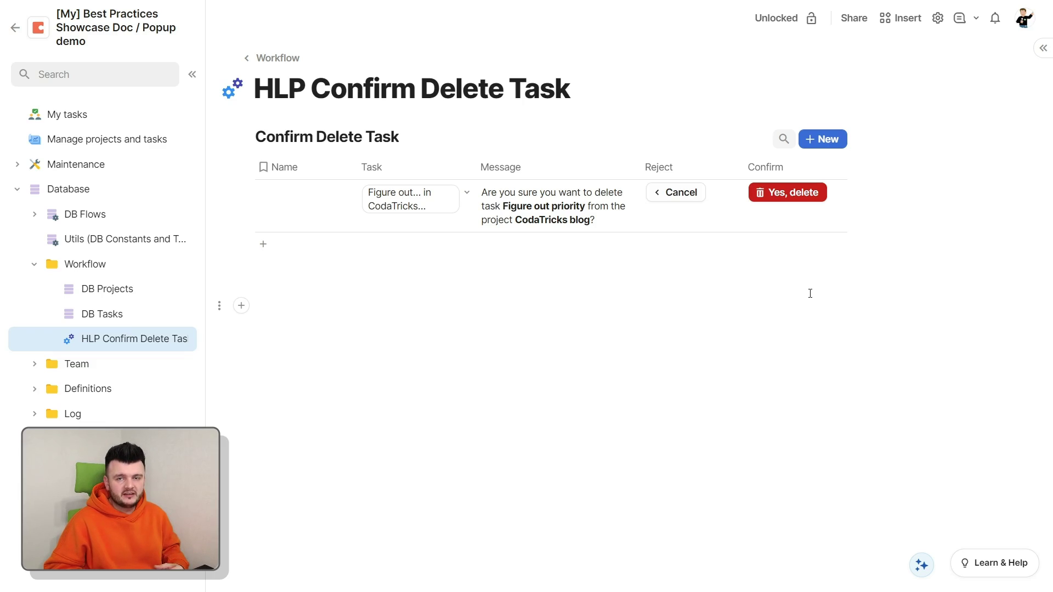
click(806, 219)
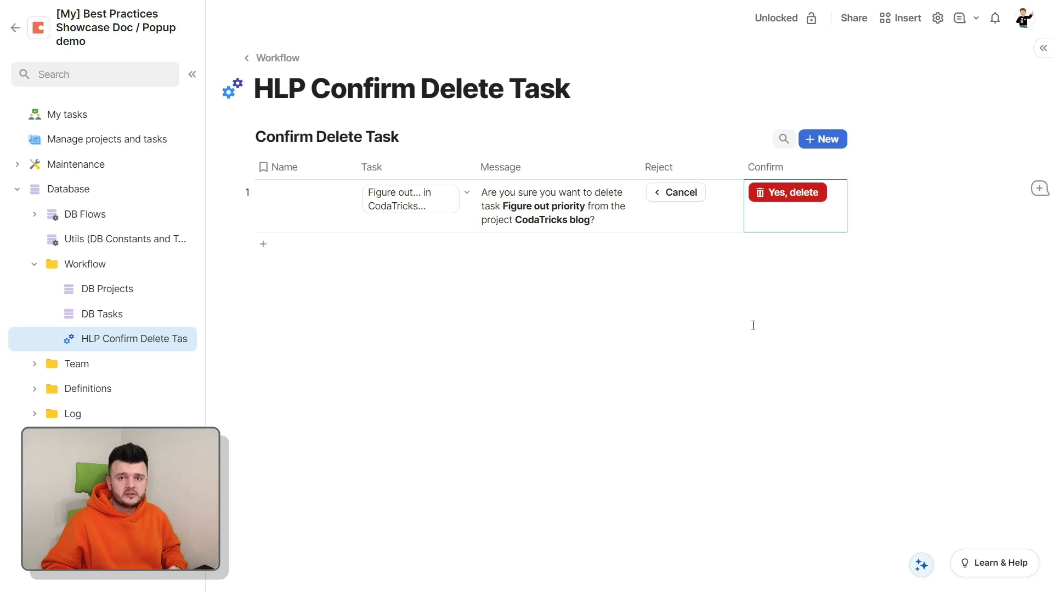
key(Left)
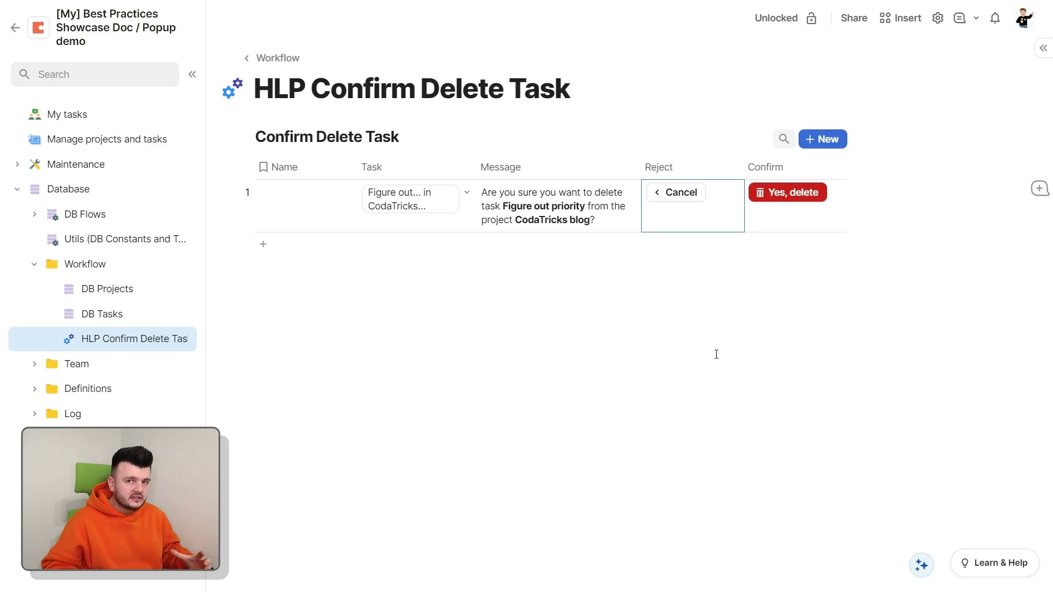
click(787, 223)
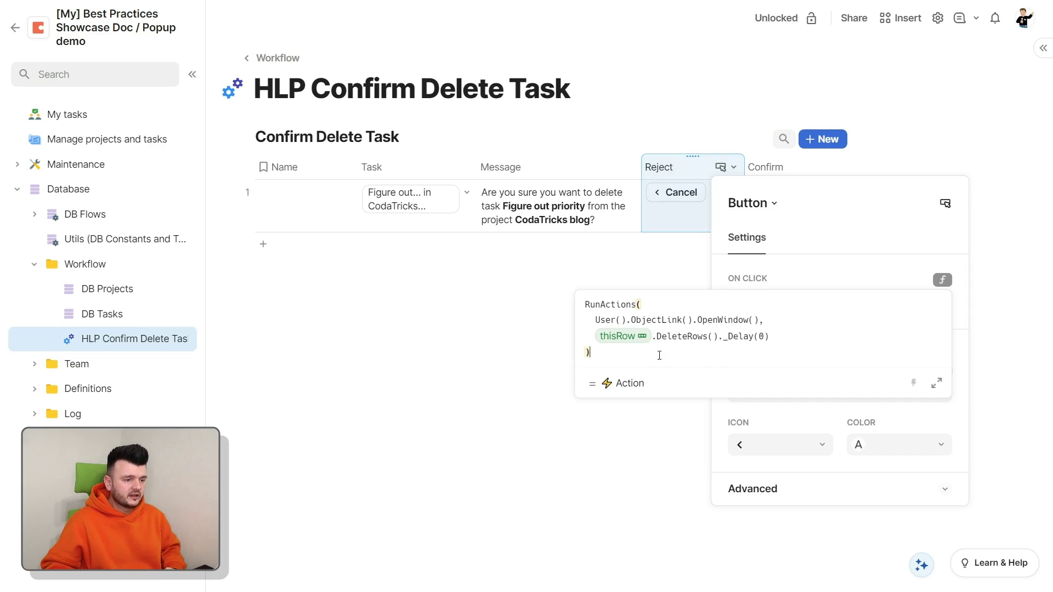
drag(619, 357, 590, 312)
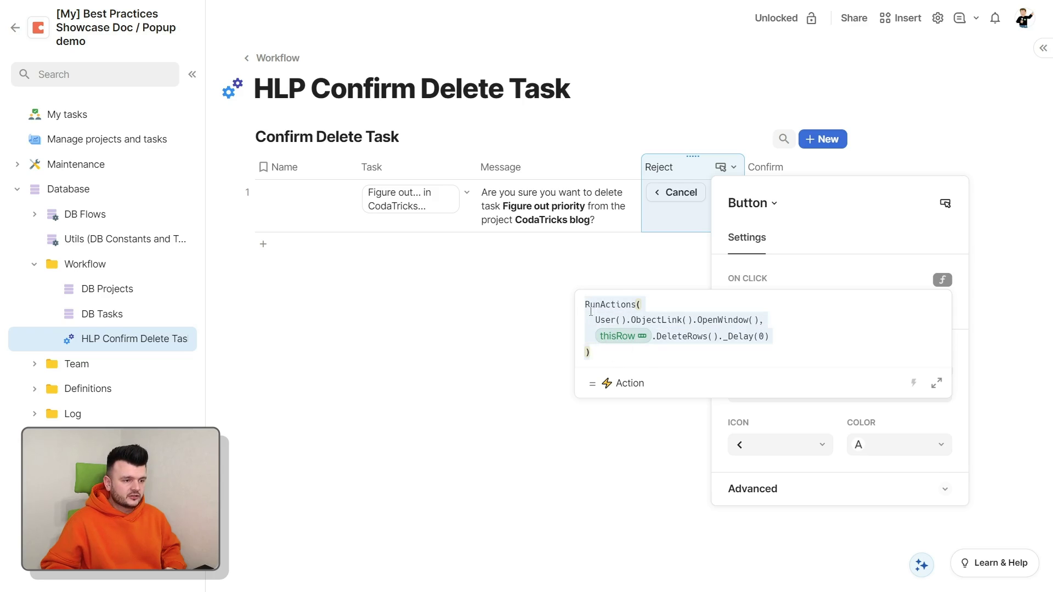
click(714, 364)
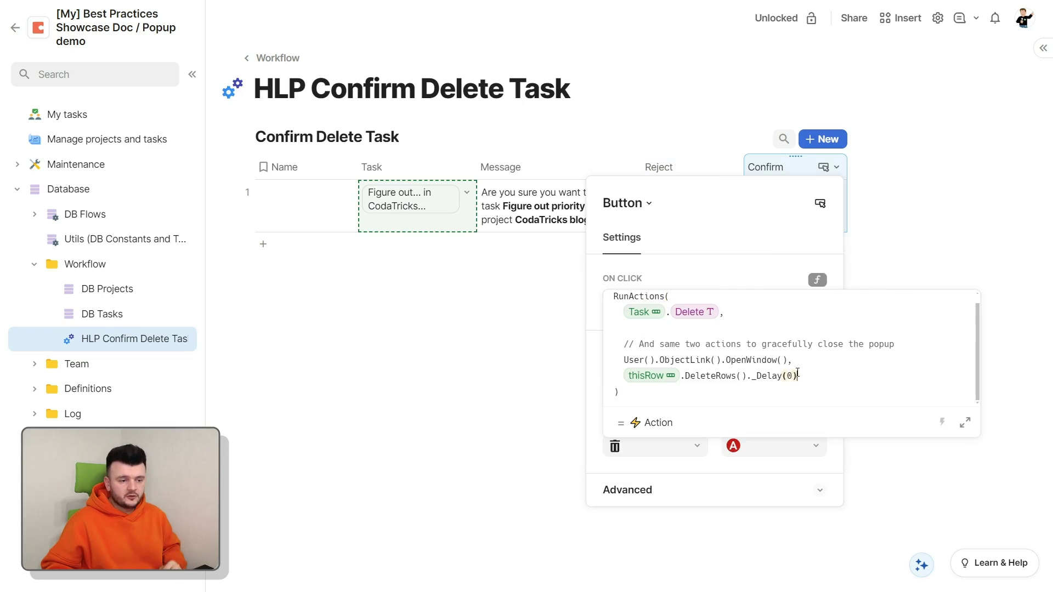
drag(799, 376, 614, 360)
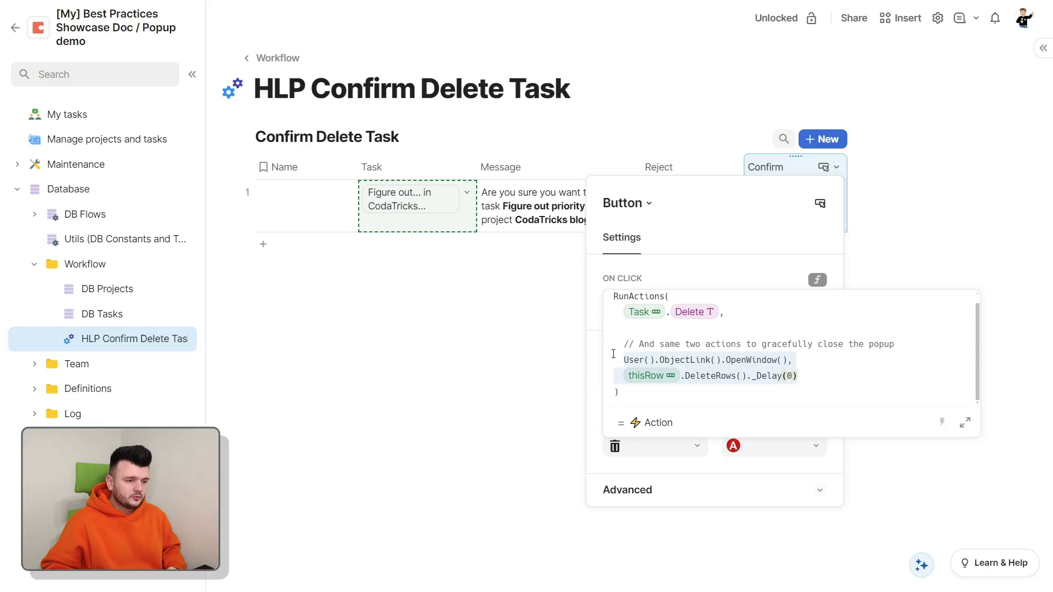
click(768, 311)
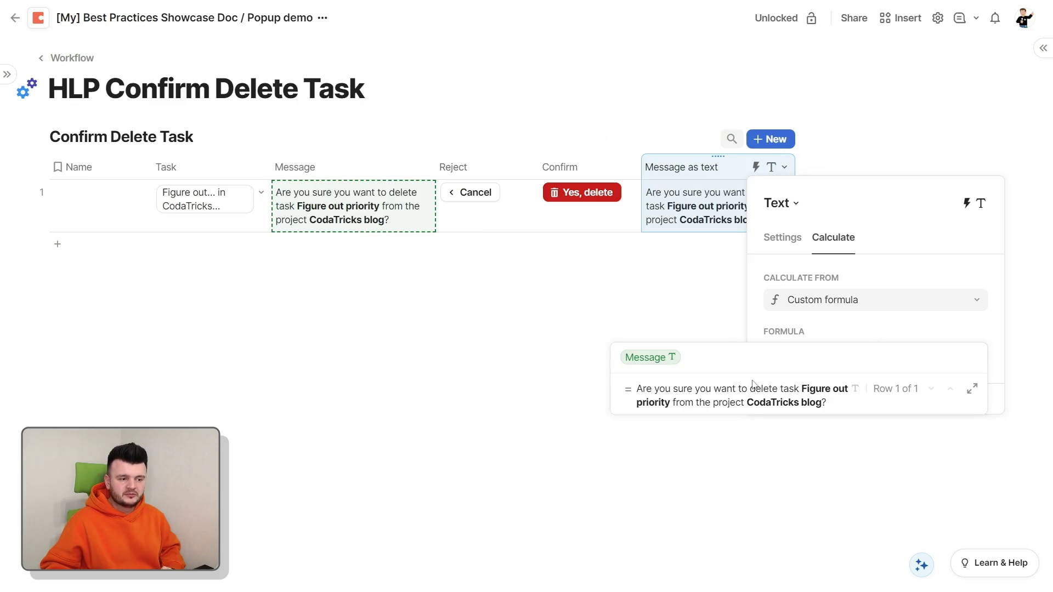
Center the confirmation message text in the row layout.
key(Escape)
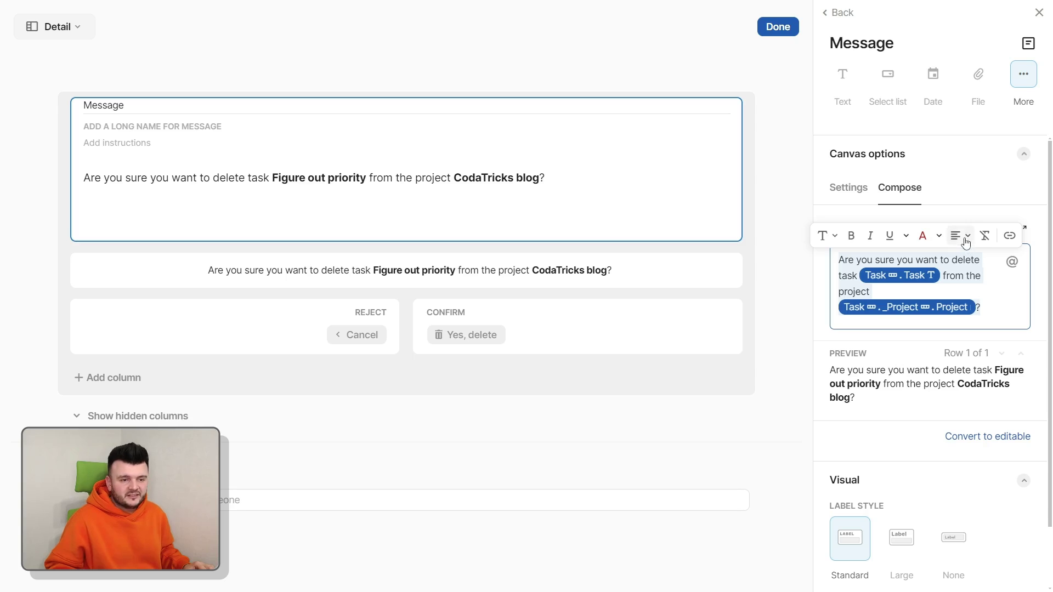
click(967, 243)
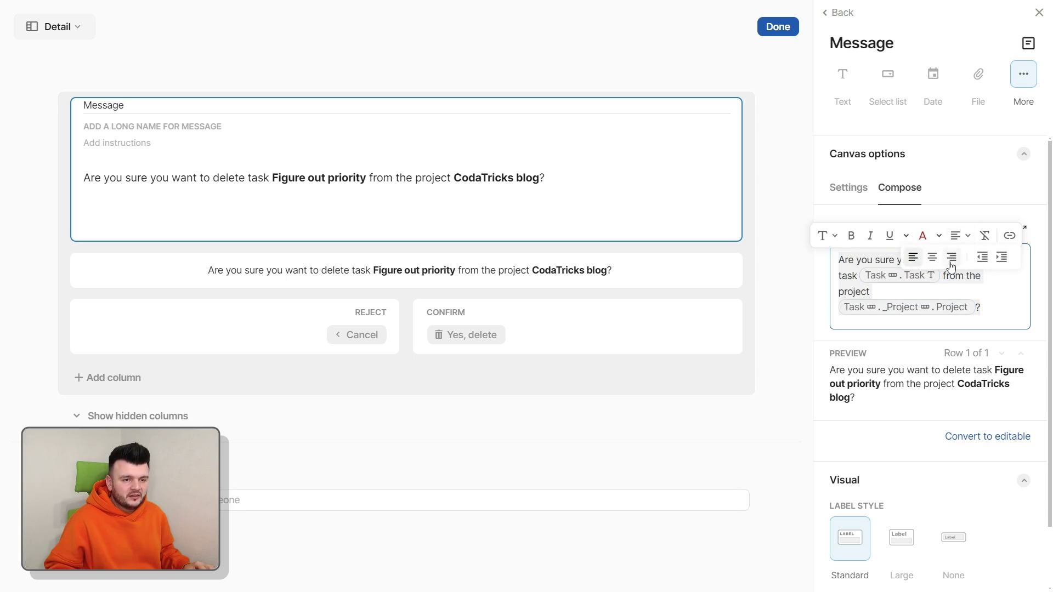
click(933, 259)
click(775, 212)
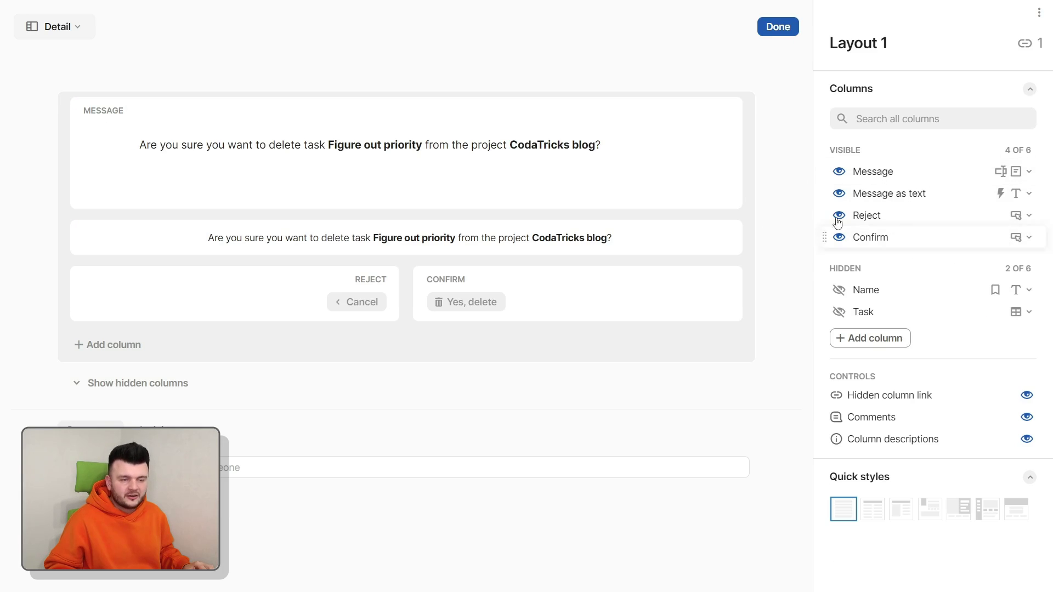
Close the layout editor and row popup, and show the doc's page list.
key(Escape)
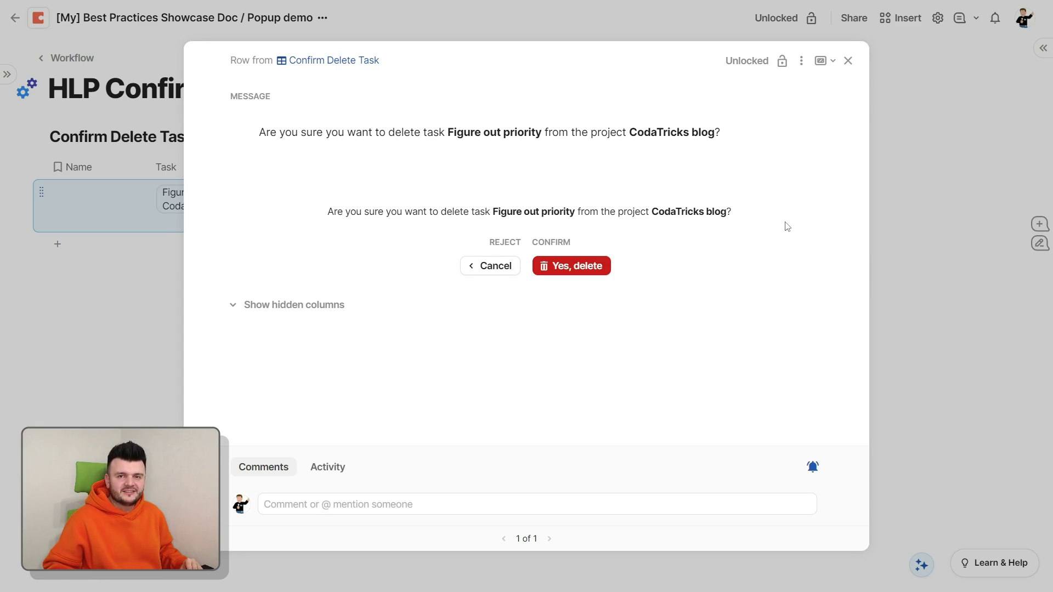
key(Escape)
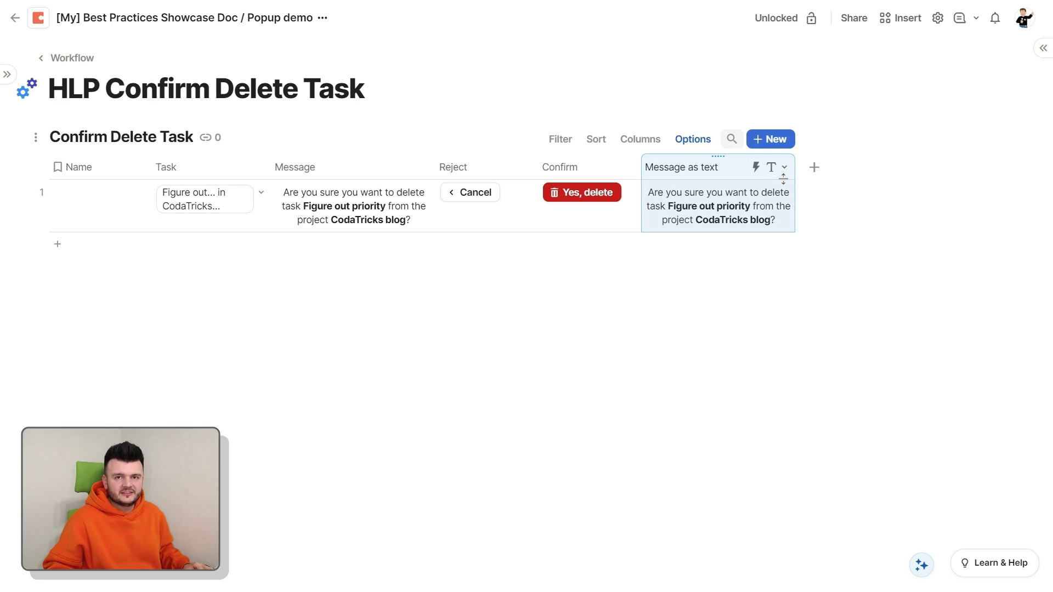
key(ctrl+backslash)
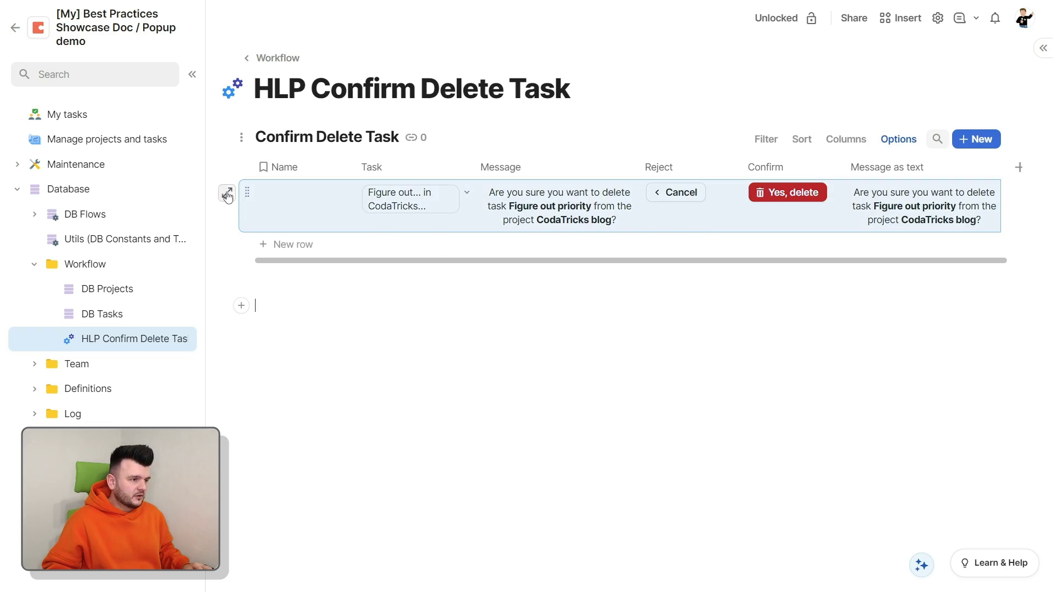
Edit row 1's detail layout and rename it 'Confirmation Dialog'.
click(226, 193)
click(795, 61)
click(824, 87)
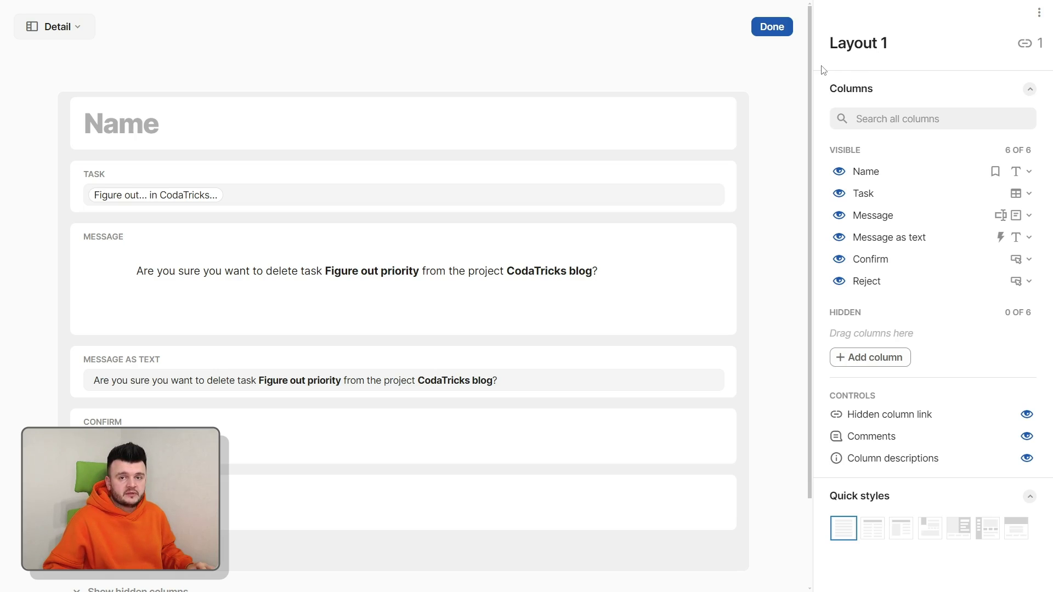
click(993, 43)
text(Confirmation Dialog)
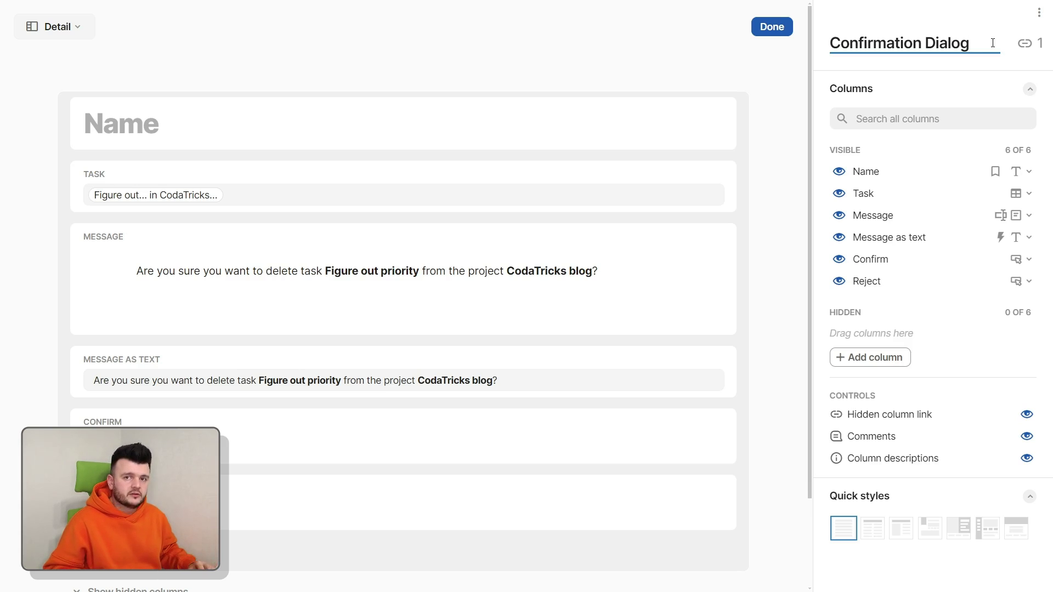
Hide the Name, Task and Message fields, and show Message as text unlabelled and centred.
click(839, 172)
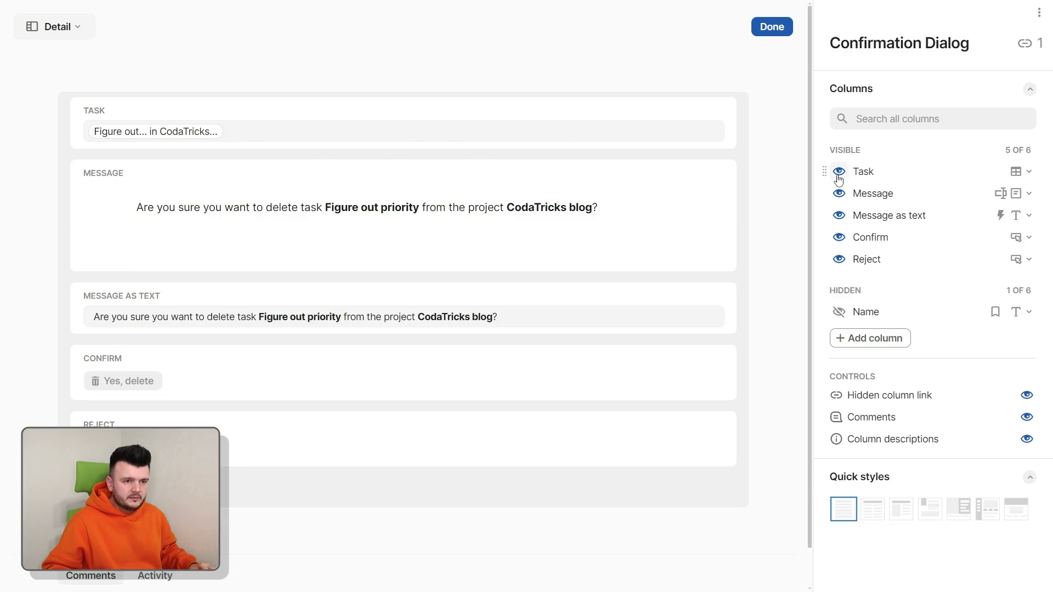
click(839, 172)
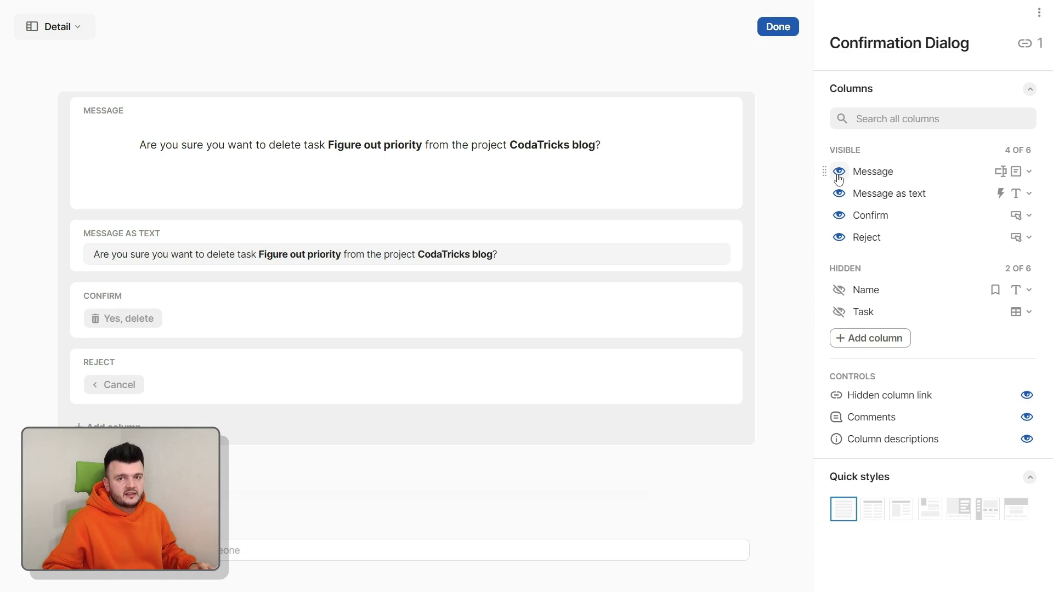
click(839, 172)
click(540, 120)
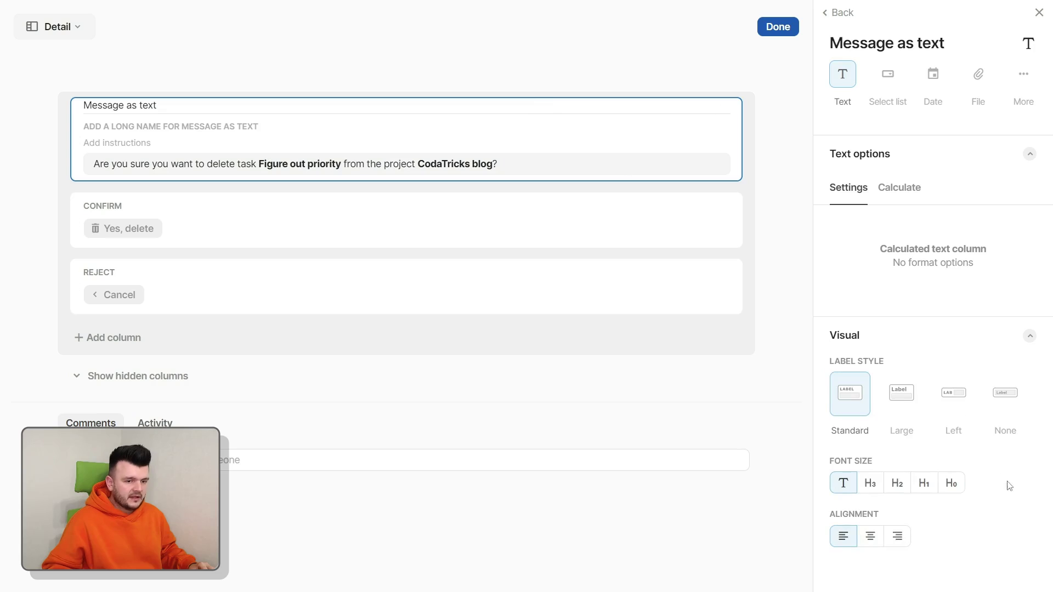
click(1011, 400)
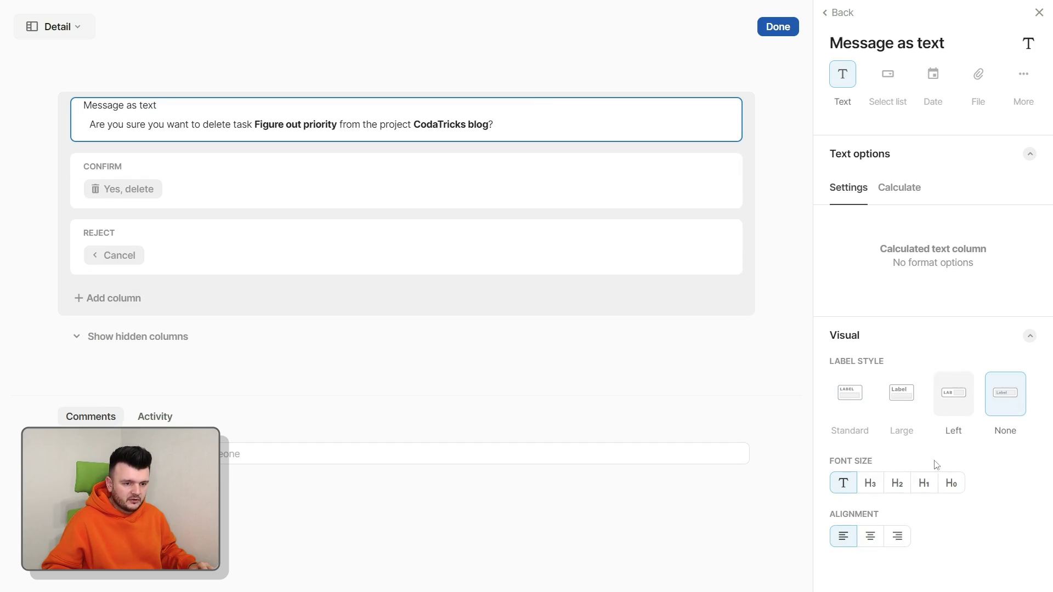
click(872, 538)
Put Cancel beside Yes, delete on one row, unlabelled, with Cancel right-aligned.
drag(73, 261, 68, 171)
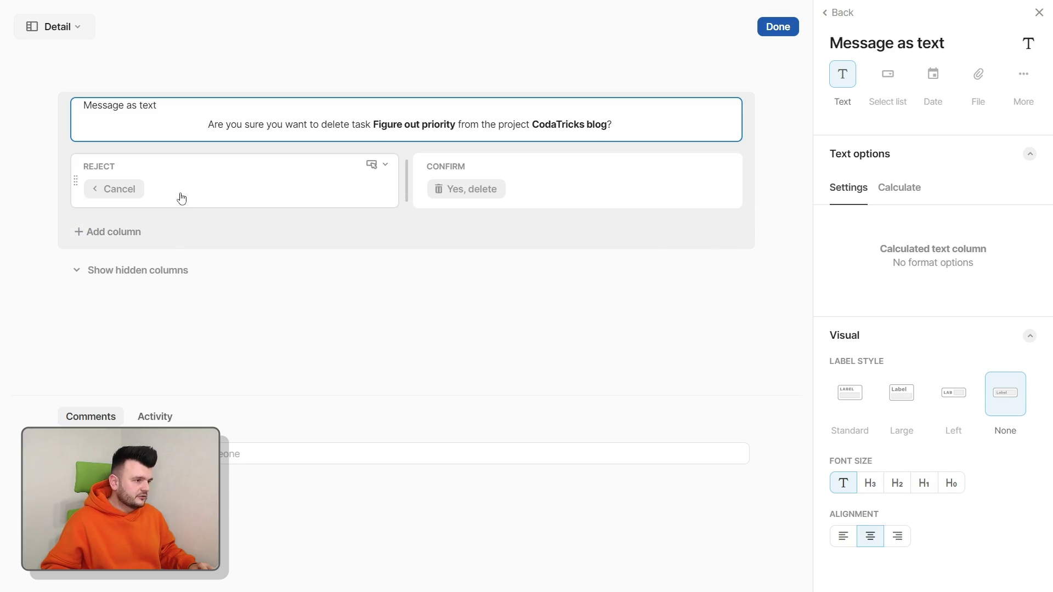
click(542, 196)
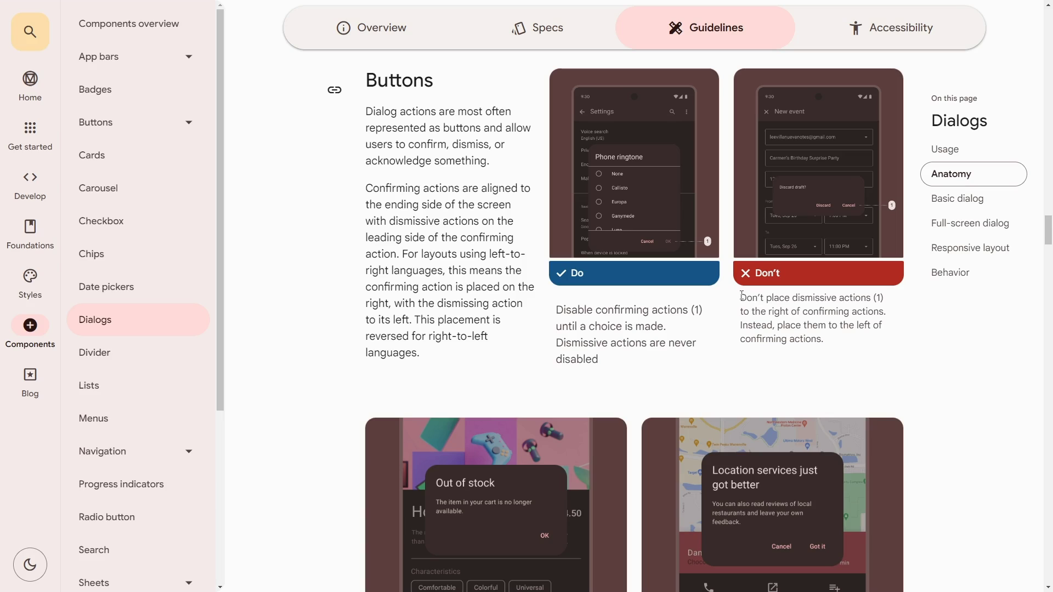
drag(742, 295, 889, 340)
click(889, 340)
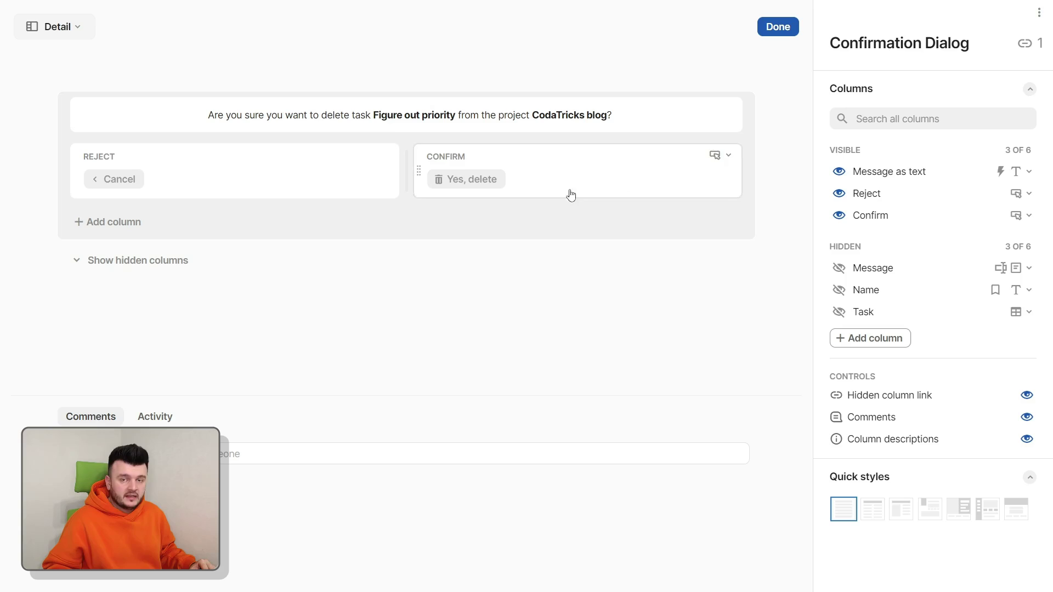
click(165, 152)
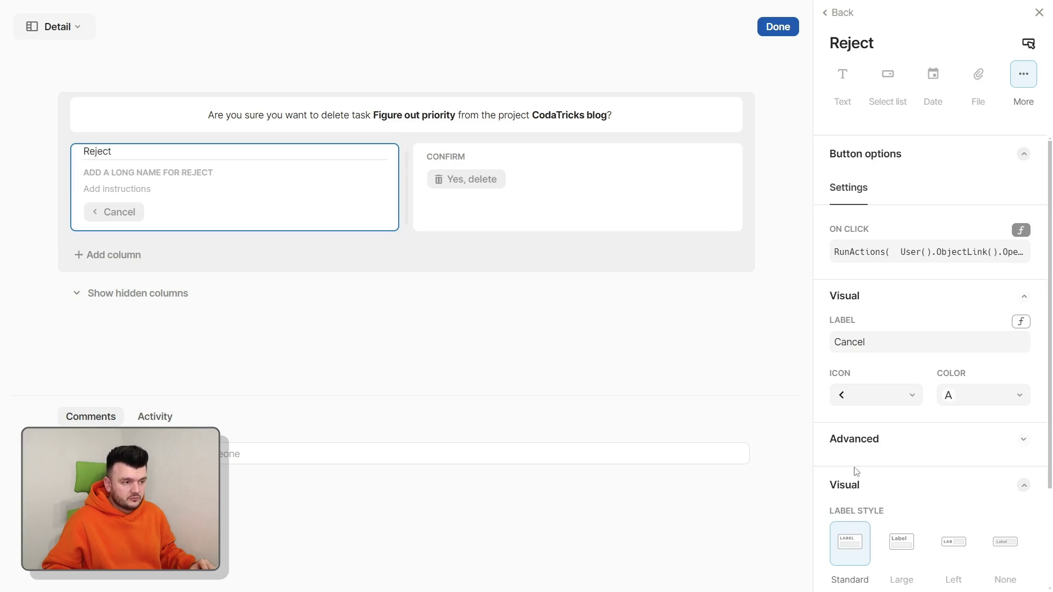
click(571, 155)
click(1010, 548)
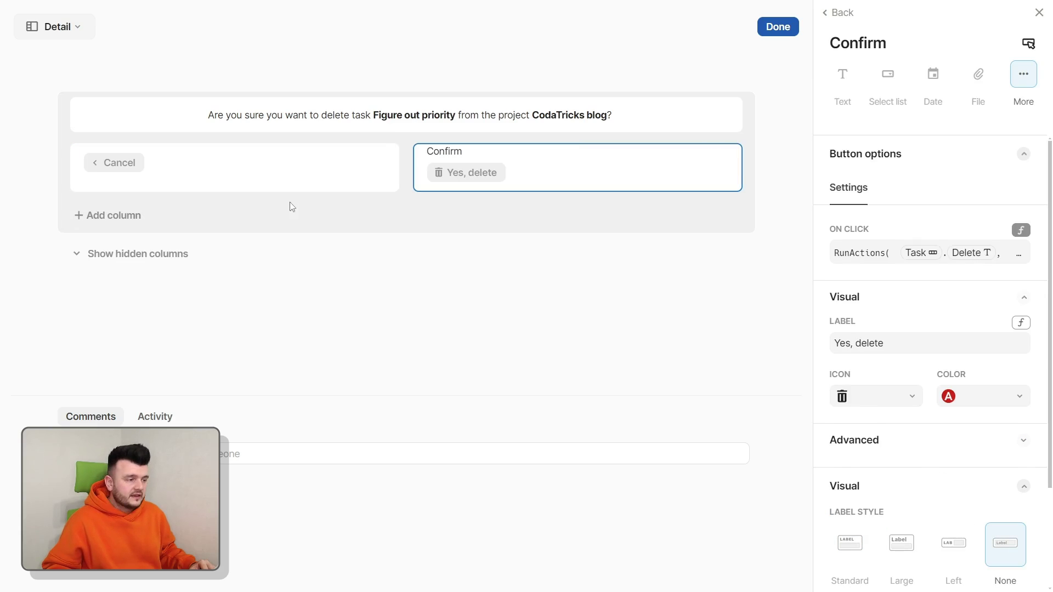
click(290, 181)
scroll(967, 538, down, 3)
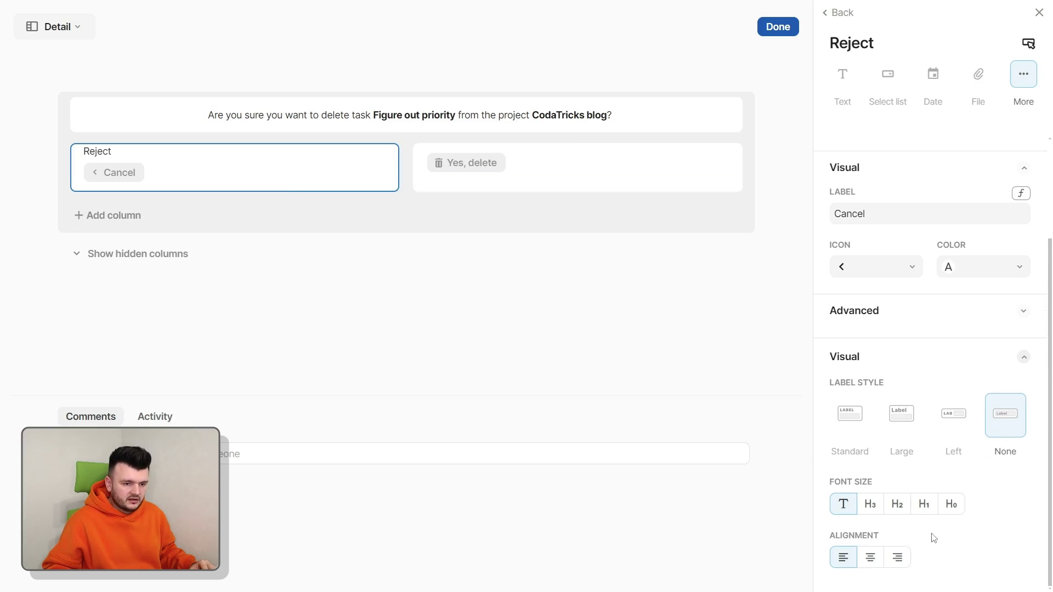
click(903, 555)
click(740, 264)
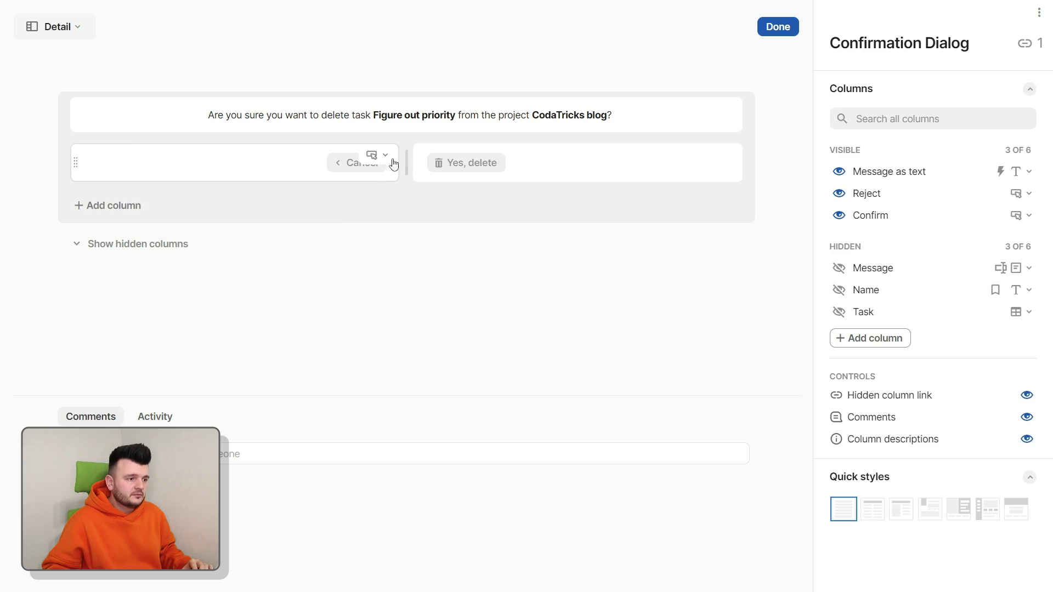
Hide the hidden-columns link, comments and column descriptions, then finish the layout.
click(1027, 396)
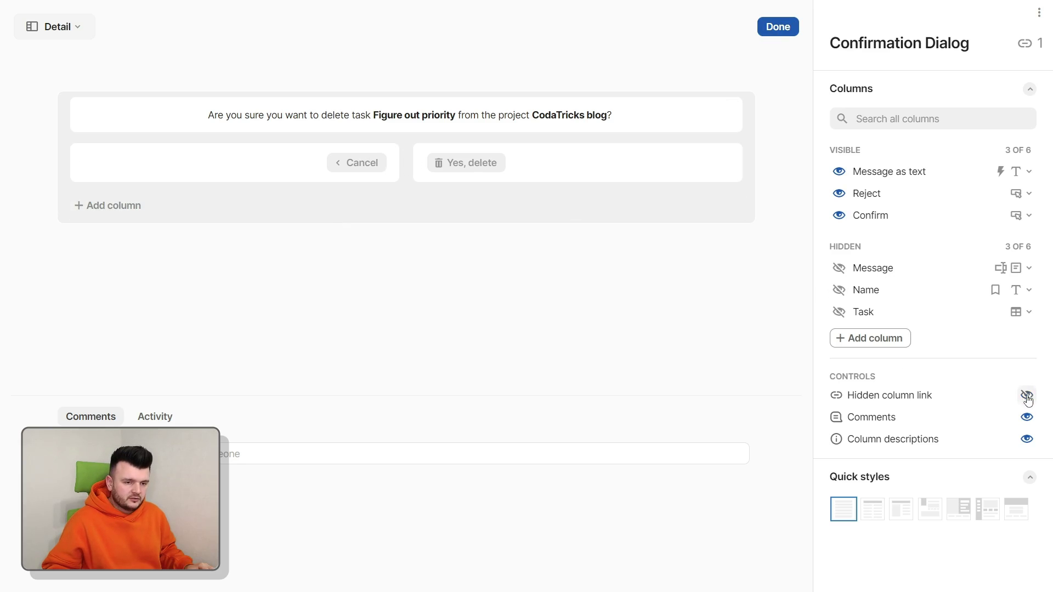
click(1027, 418)
click(1027, 439)
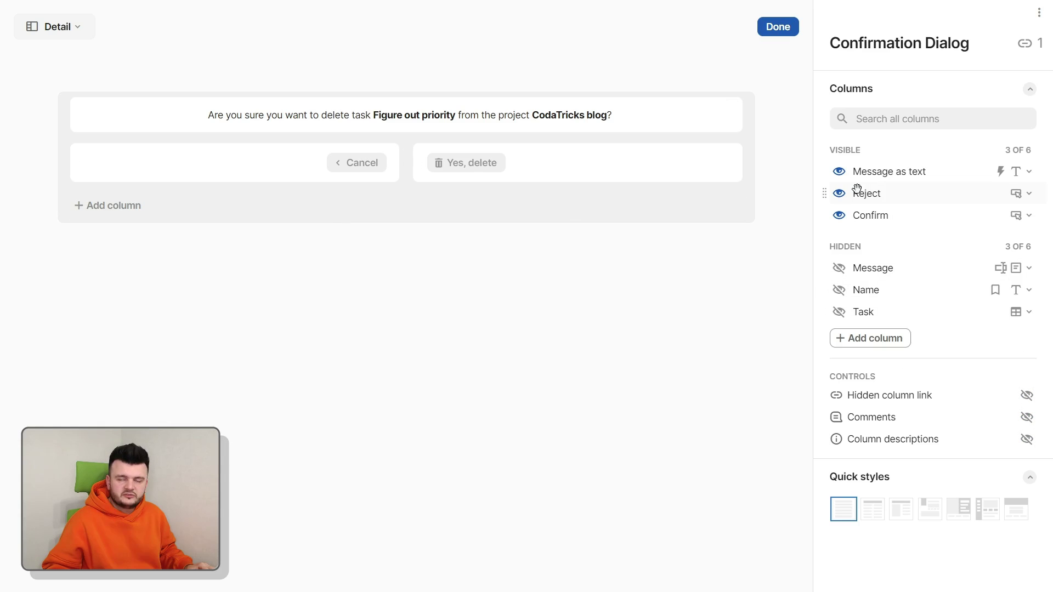
click(782, 29)
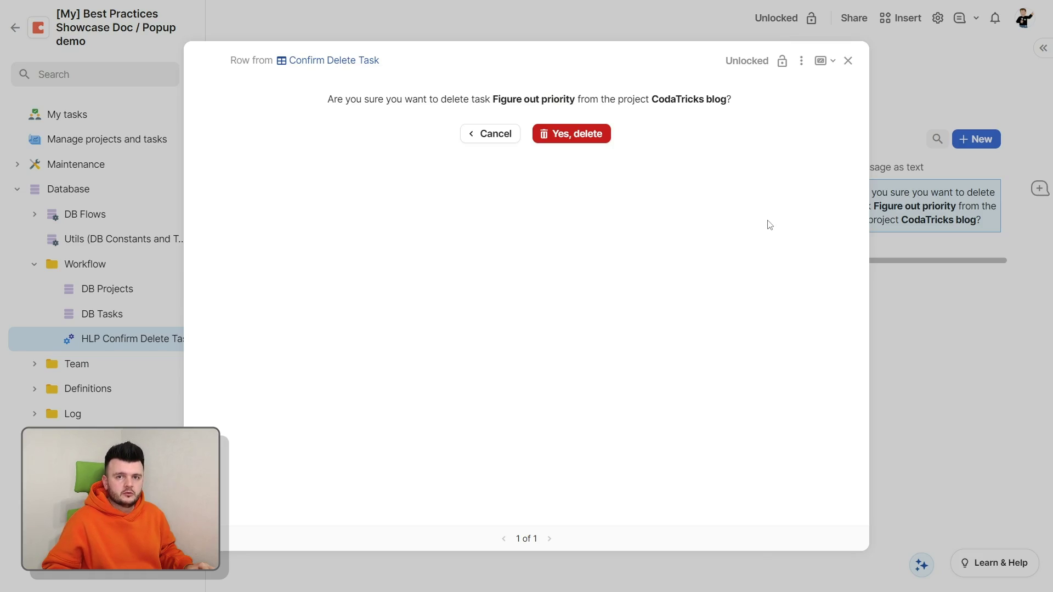
On My tasks, rename the Delete column to 'DO Delete'.
click(962, 369)
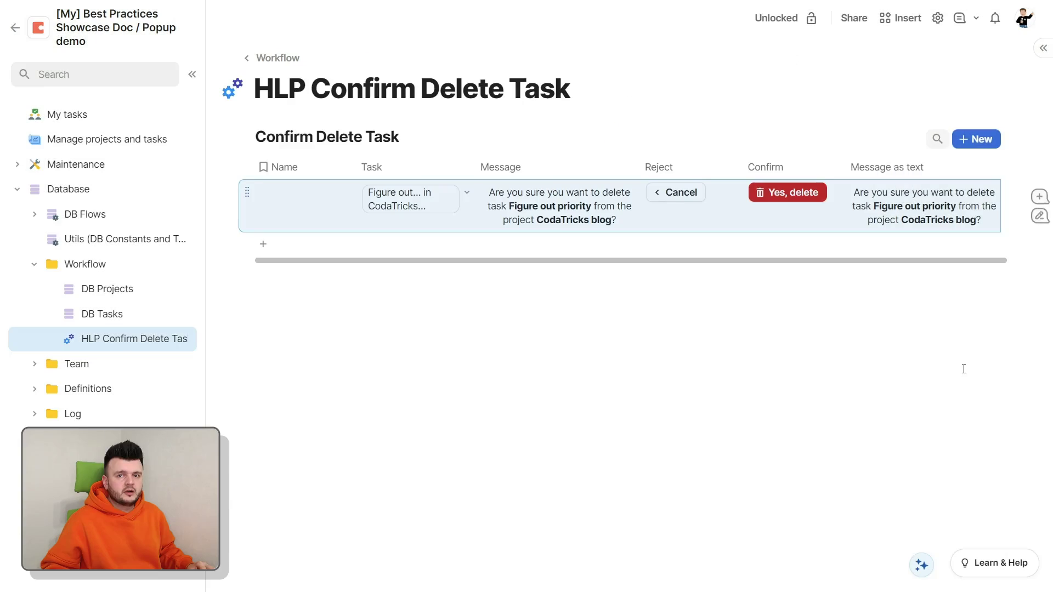
click(67, 114)
click(685, 148)
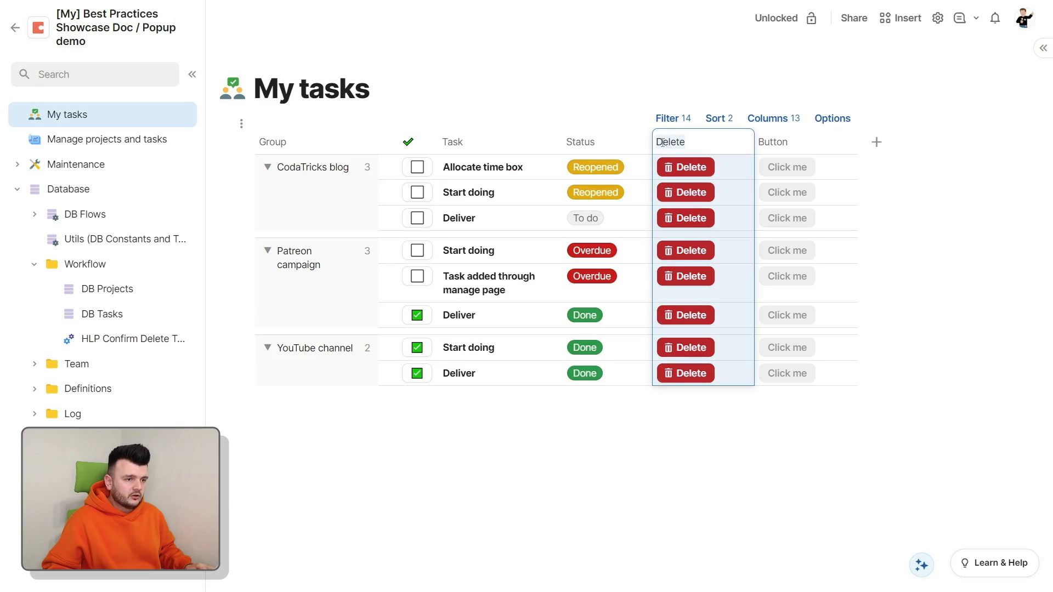
key(Home)
text(DO)
key(Return)
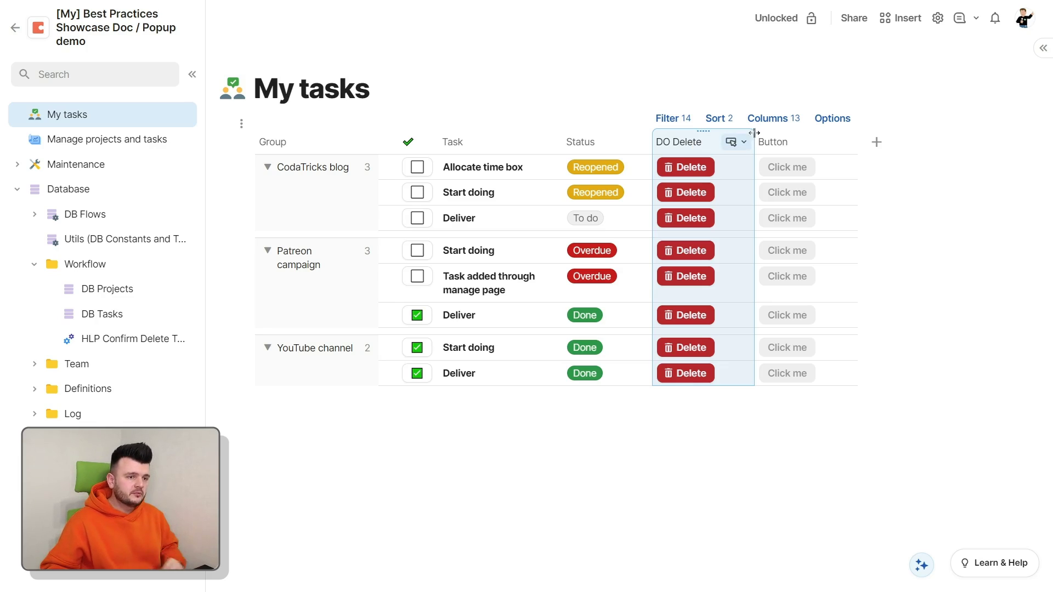
Rename the Button column to 'Delete'.
double_click(846, 150)
text(Delete)
key(Return)
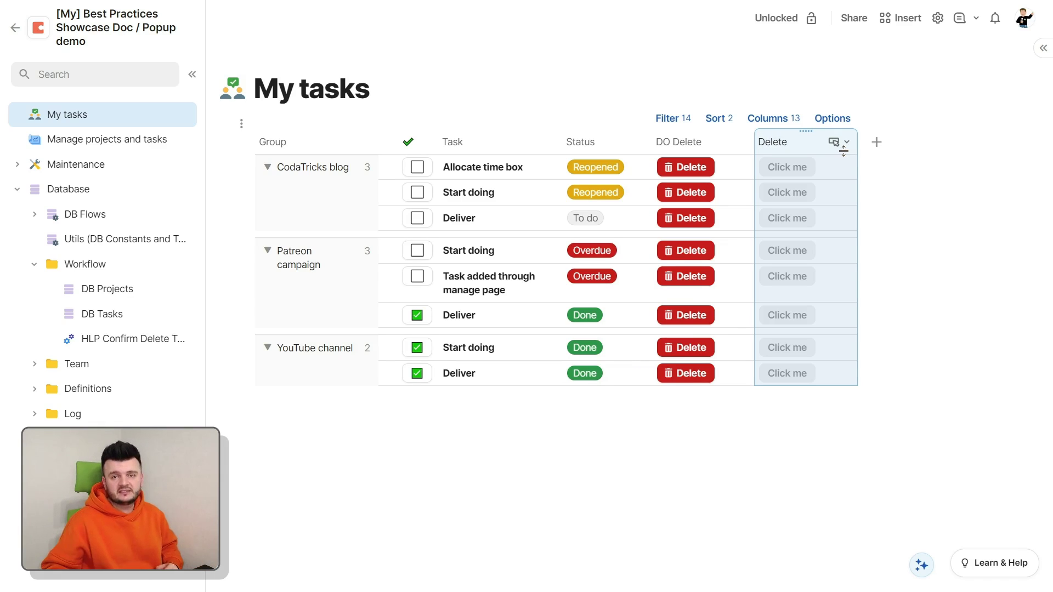
Edit the Delete column's button label, selecting its trailing ellipsis in 'Delete...'.
click(834, 142)
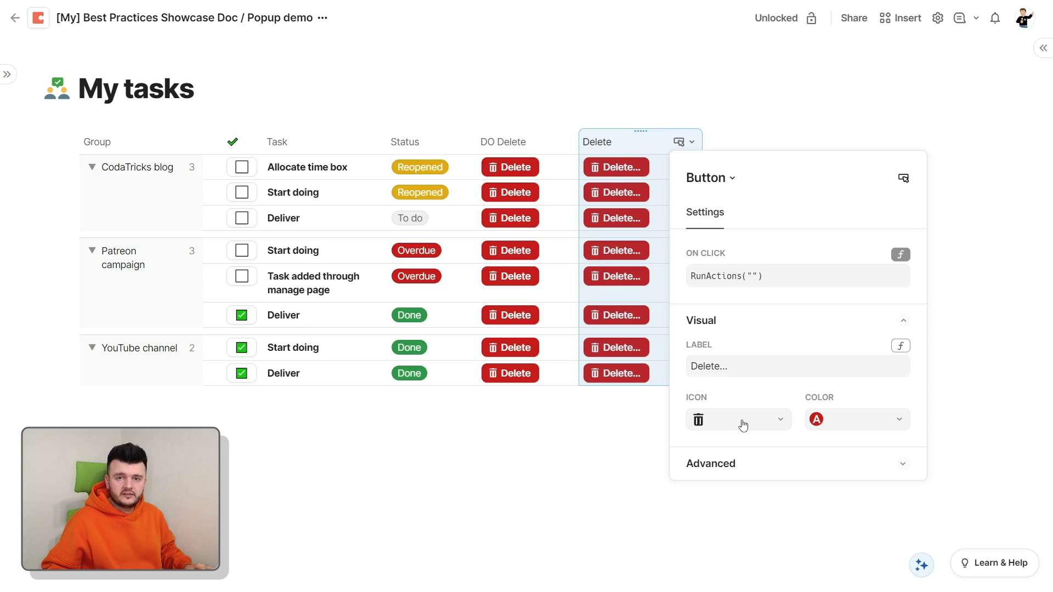
click(738, 364)
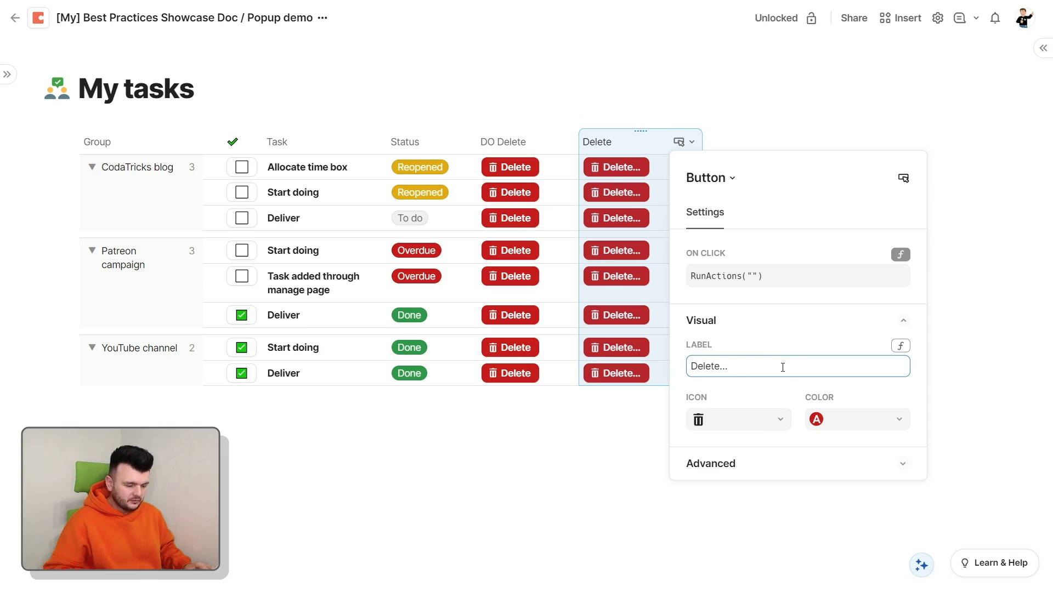
double_click(726, 367)
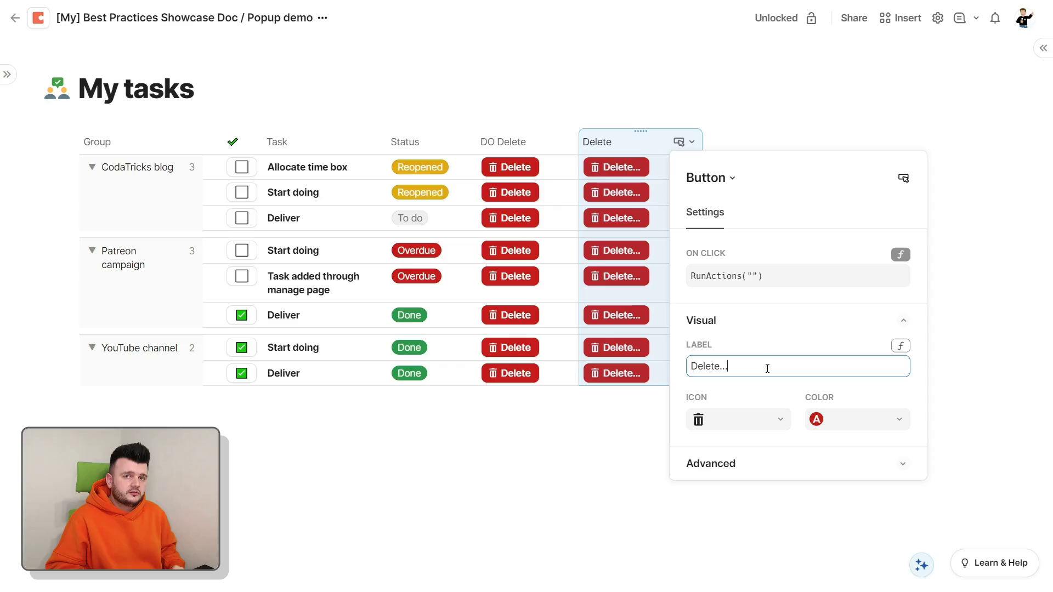
Set On Click to Confirm Delete Task.AddRow(Confirm Delete Task.Task, thisRow).OpenRow(viewMode: "modal").
click(819, 275)
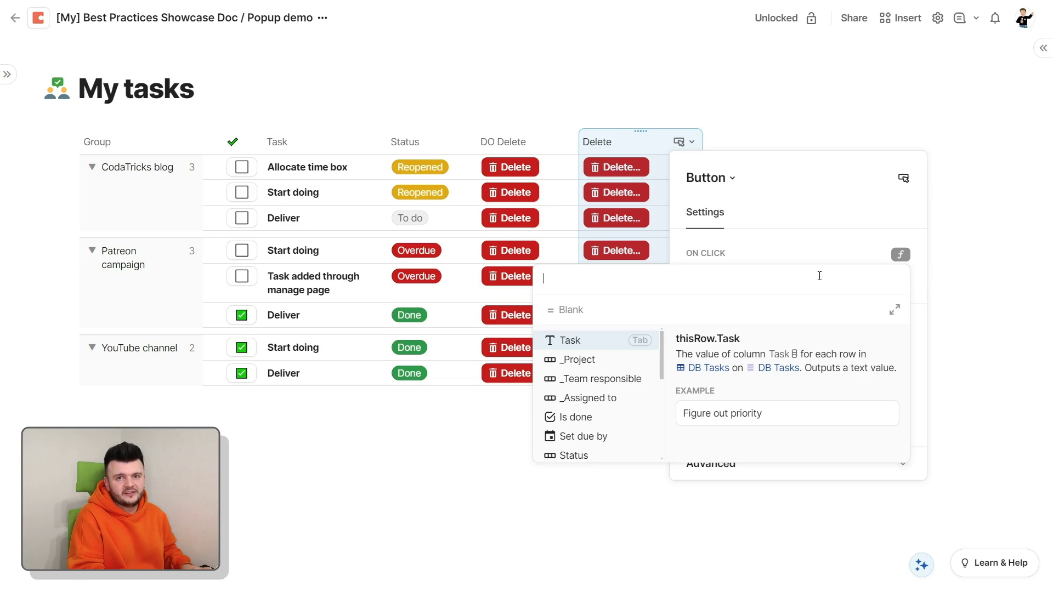
text(Confirm Delete Task.AddOrModifyRows())
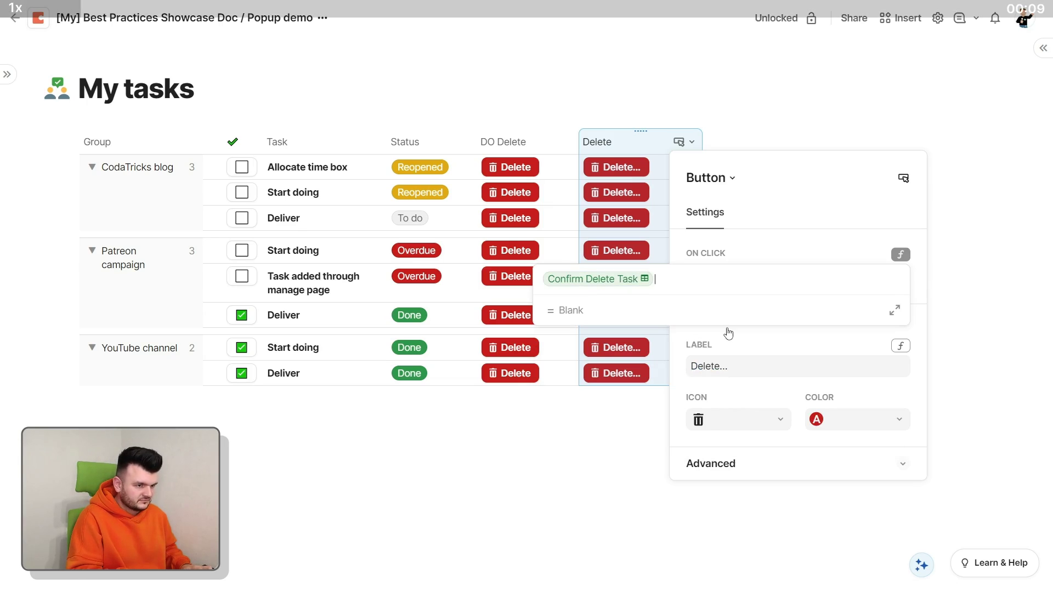
key(BackSpace)
key(BackSpace)
key(BackSpace)
key(BackSpace)
key(BackSpace)
key(BackSpace)
key(BackSpace)
key(BackSpace)
key(BackSpace)
key(BackSpace)
key(BackSpace)
key(BackSpace)
key(BackSpace)
key(BackSpace)
text(Row()
key(Return)
text(Ta)
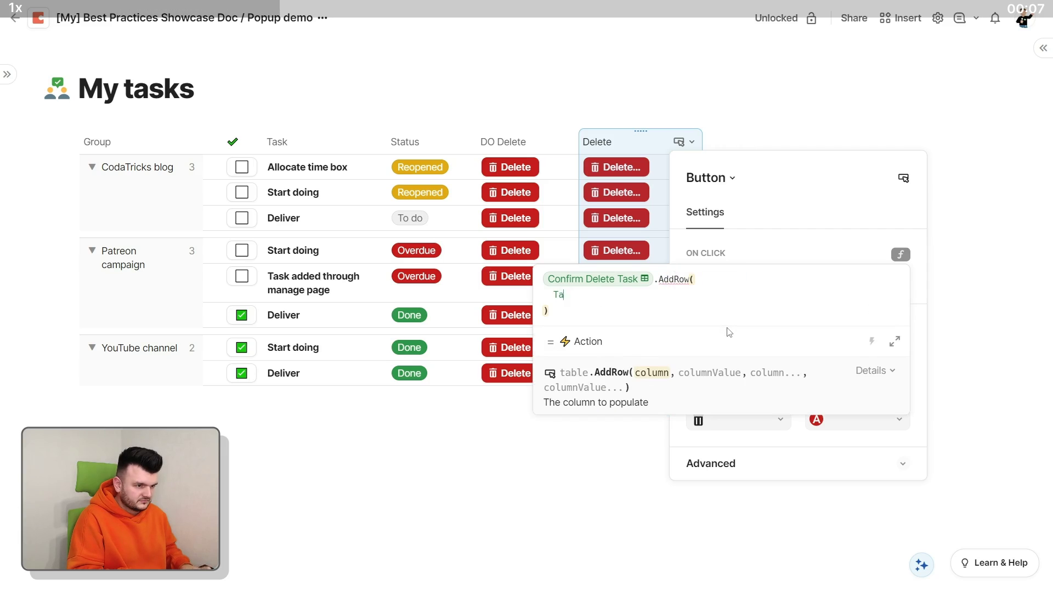
text(sk, thisRow ))
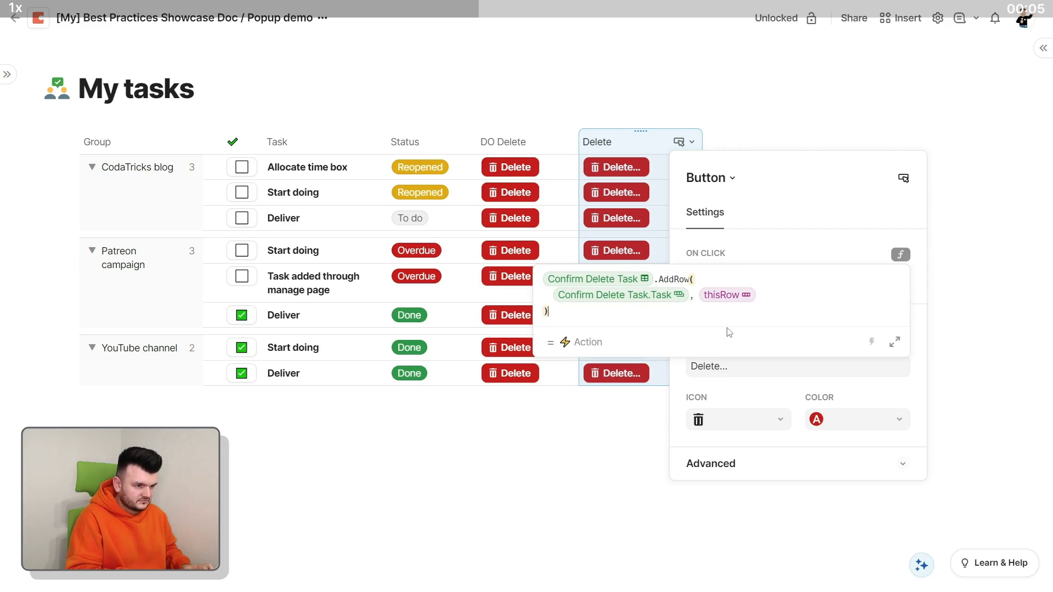
text(.OpenRow(view as)
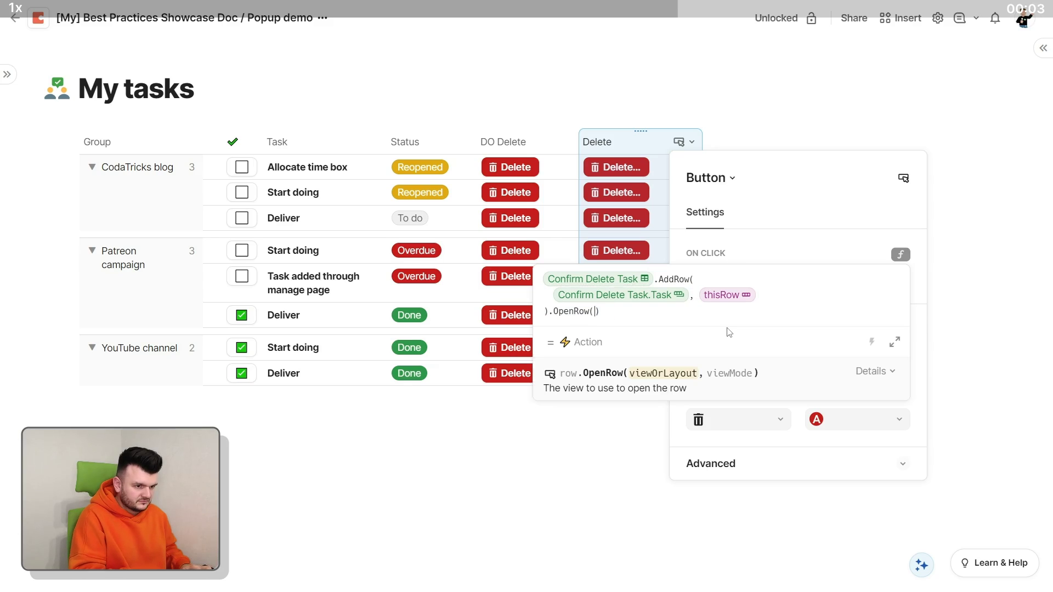
key(BackSpace)
key(BackSpace)
key(BackSpace)
text(Mode: "moda)
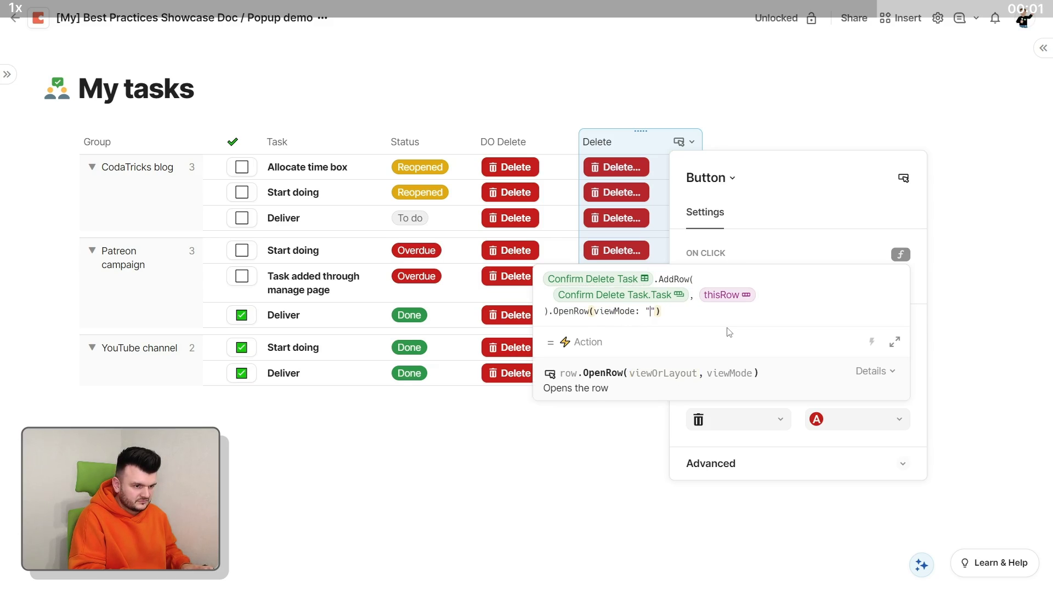
text(l"))
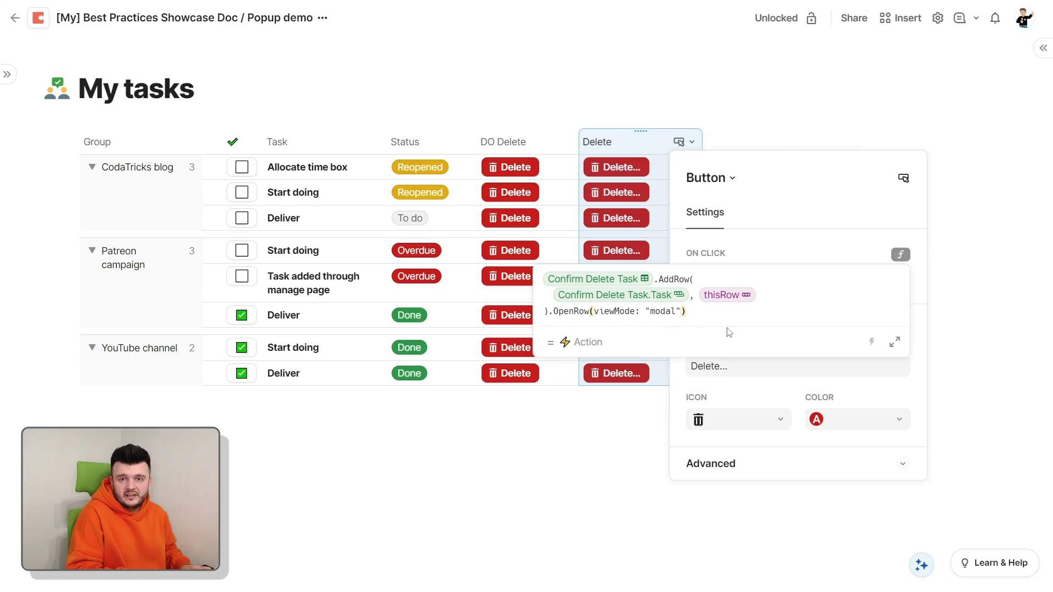
key(Return)
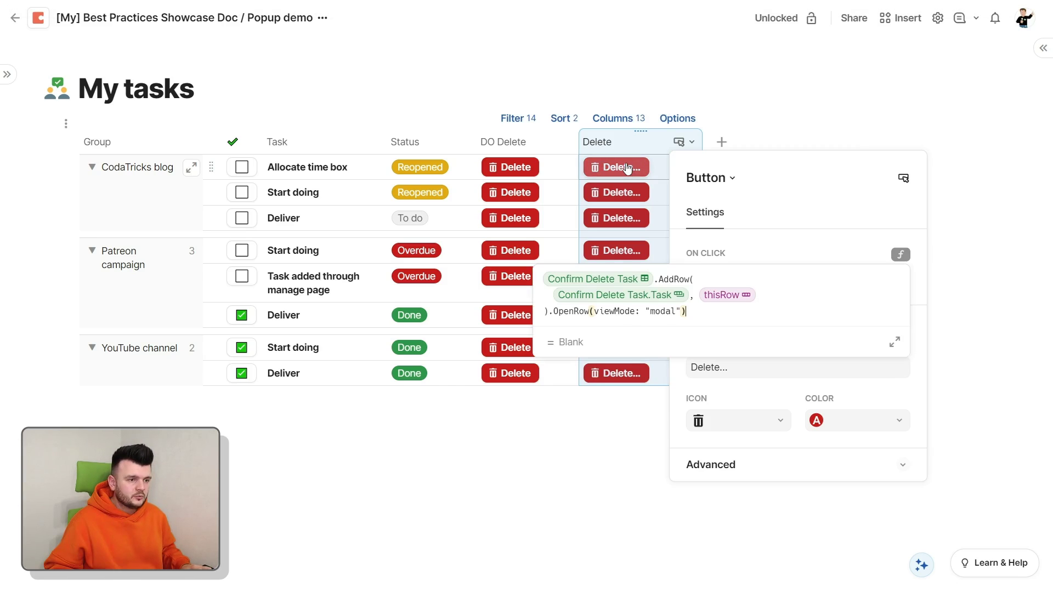
Test Delete… on Allocate time box with Cancel, then Yes, delete, and undo the deletion.
click(622, 166)
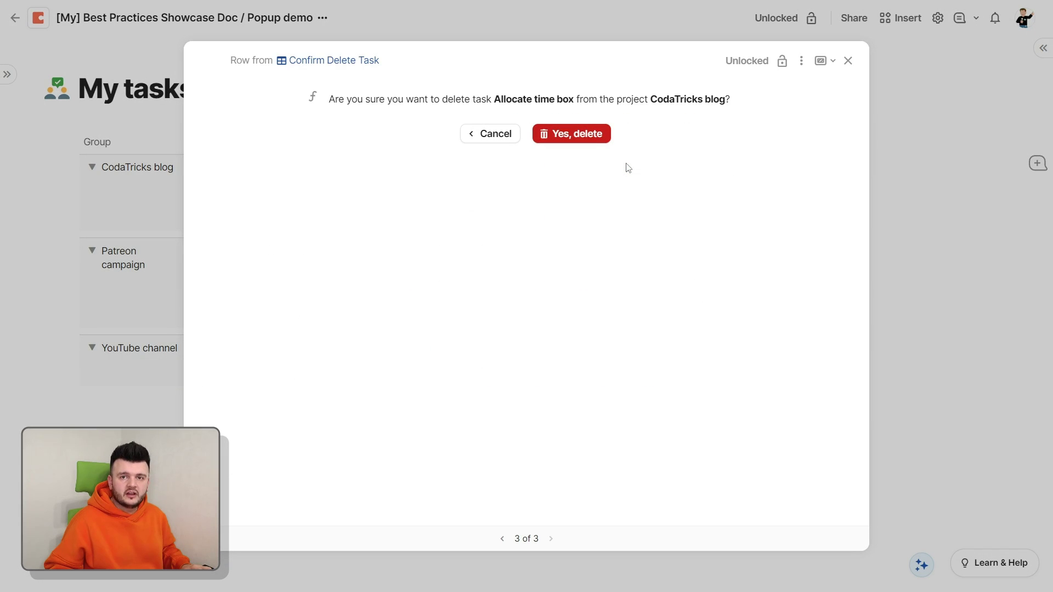
click(479, 134)
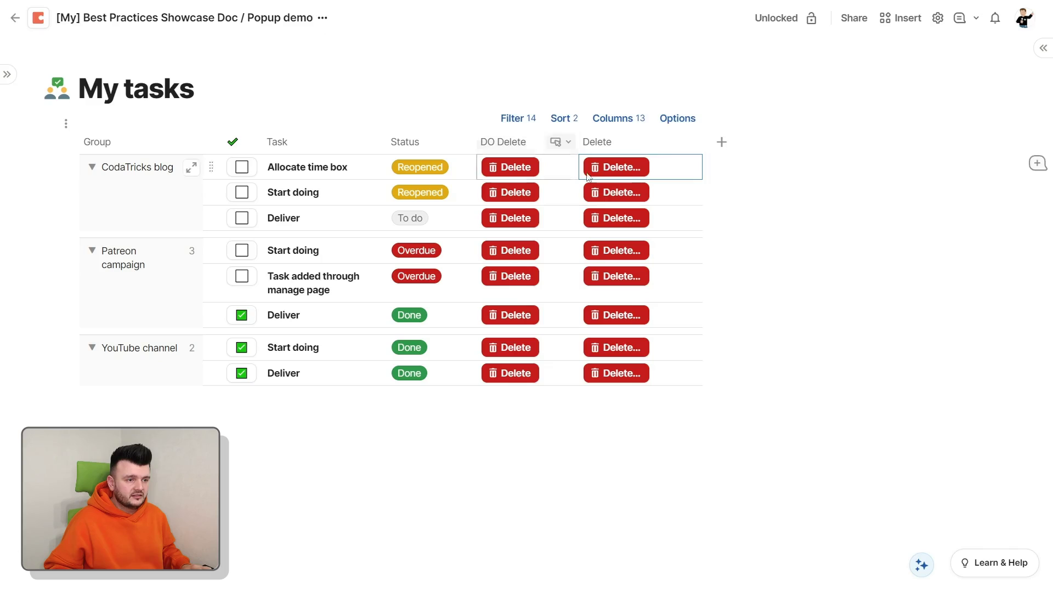
click(637, 168)
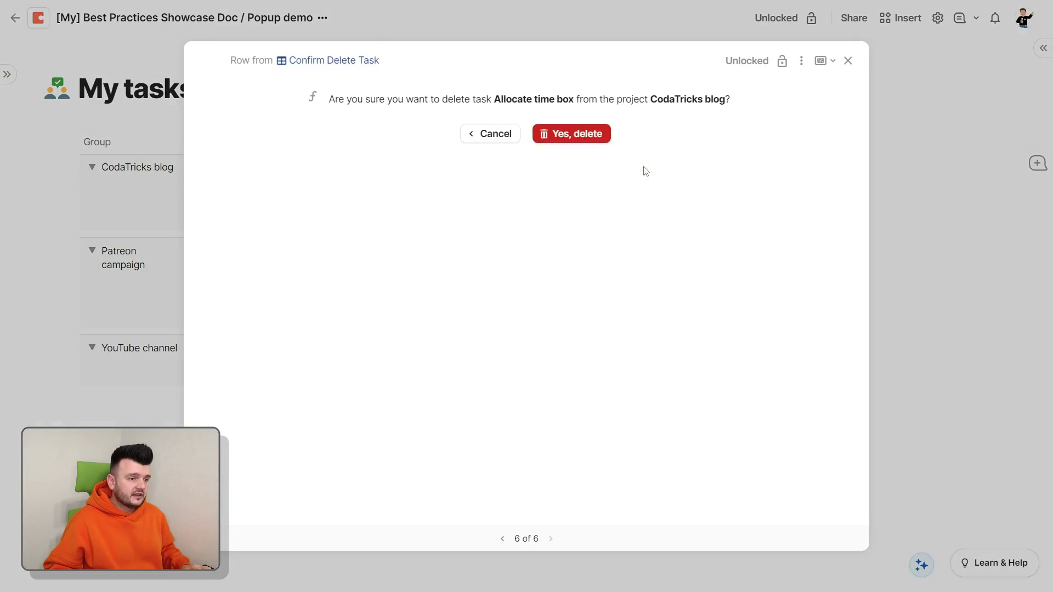
click(577, 142)
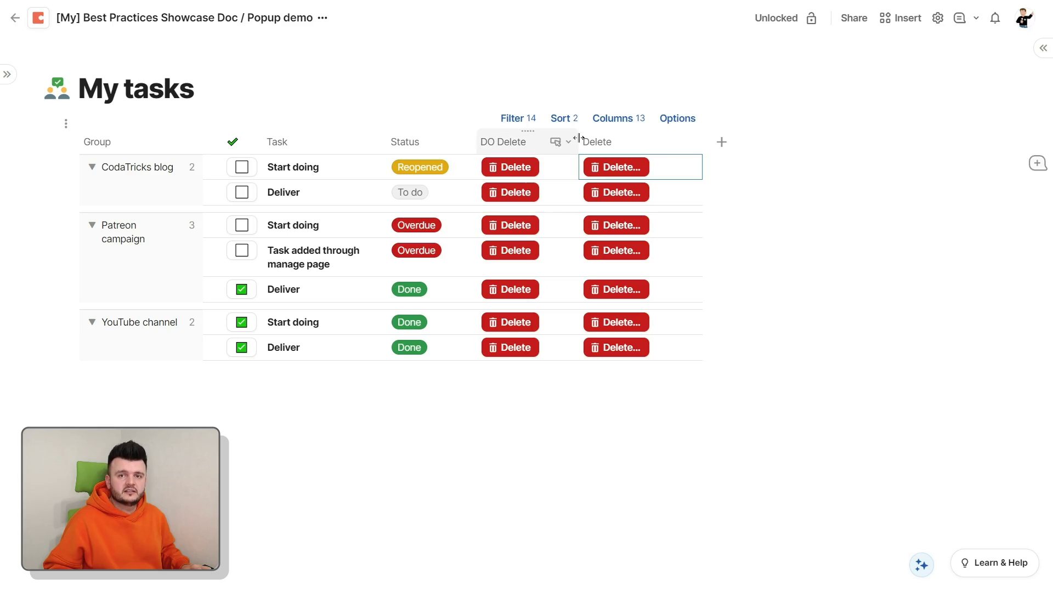
key(ctrl+z)
Hide the DO Delete column and go to the HLP Confirm Delete Task page.
click(561, 142)
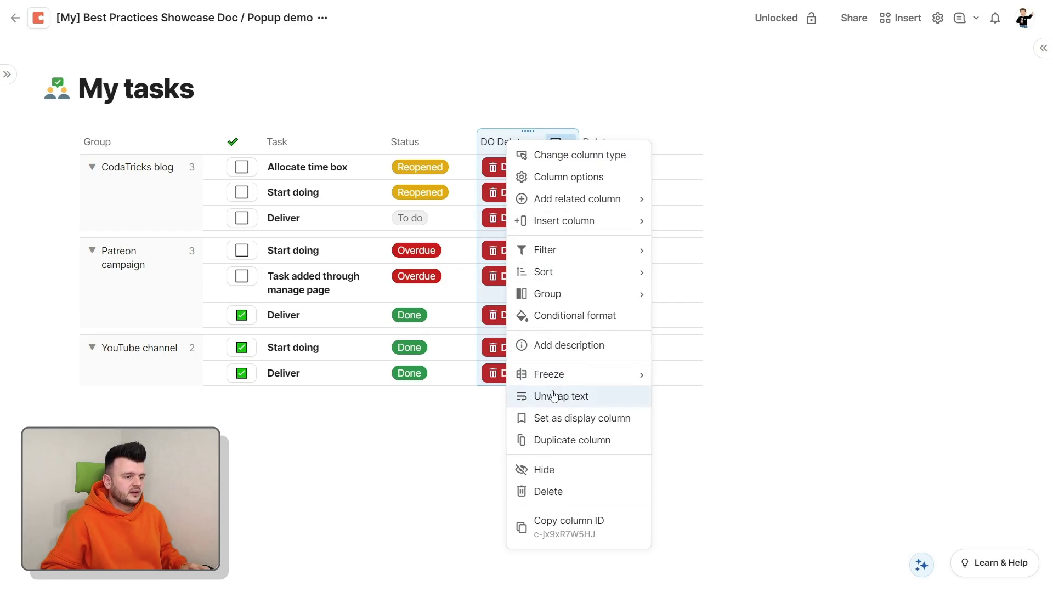
click(555, 470)
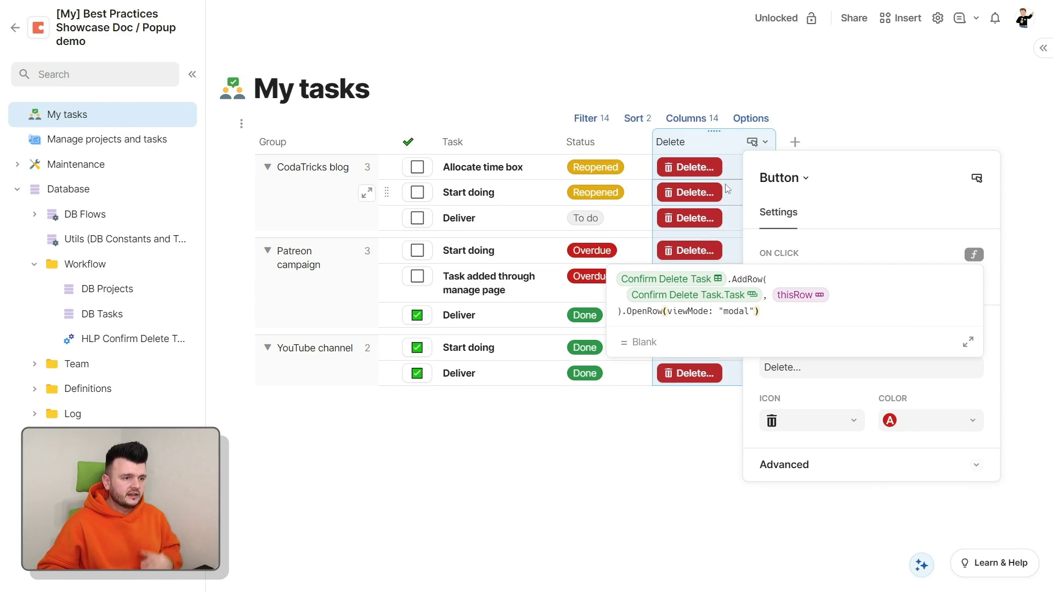
click(133, 336)
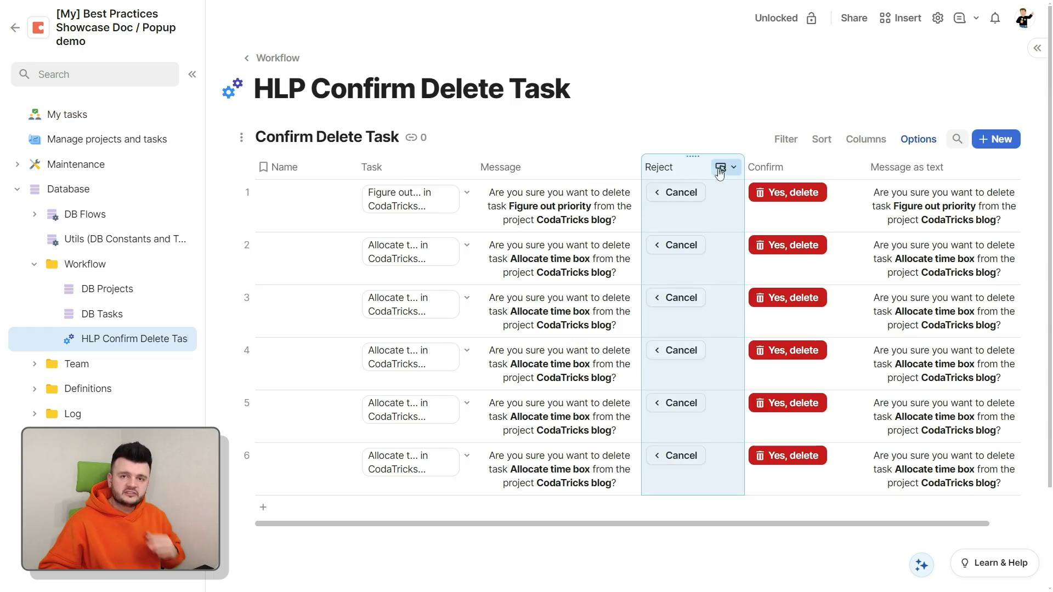
Open the Reject column's Cancel On Click formula and inspect the RunActions parameters.
click(726, 167)
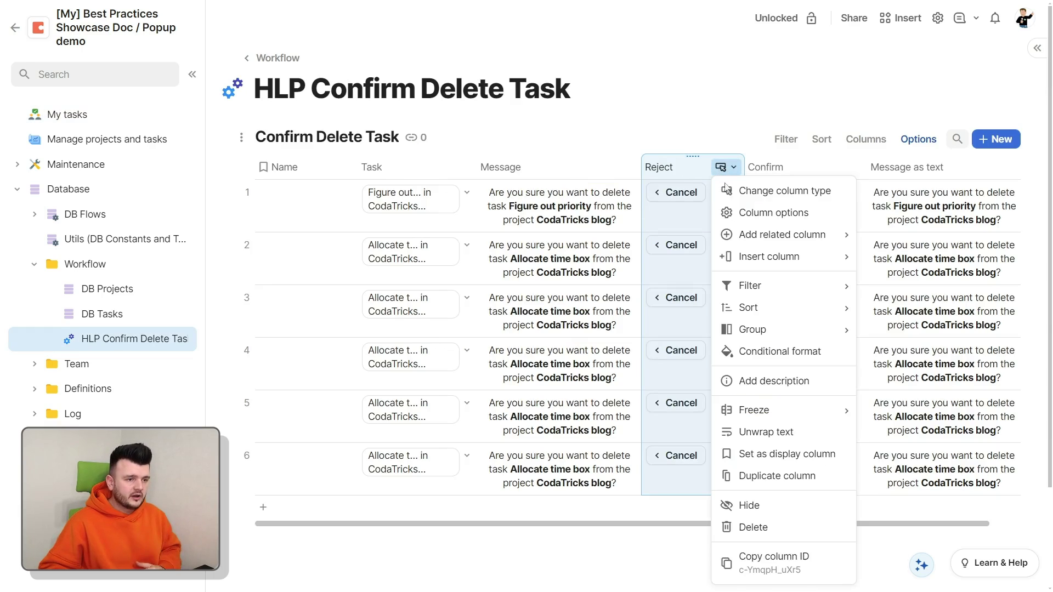
click(744, 214)
click(820, 296)
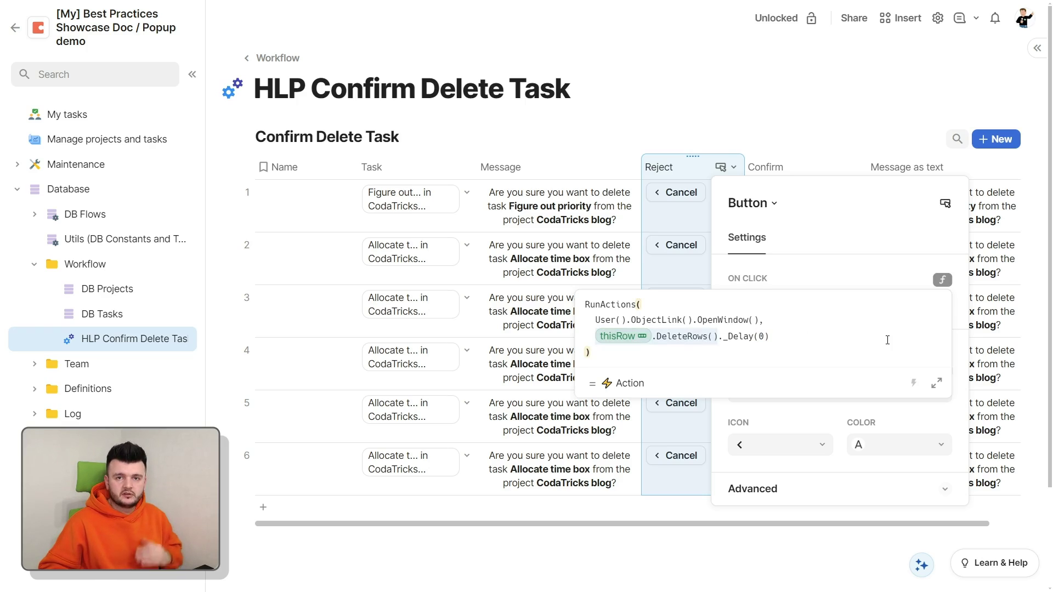
click(831, 318)
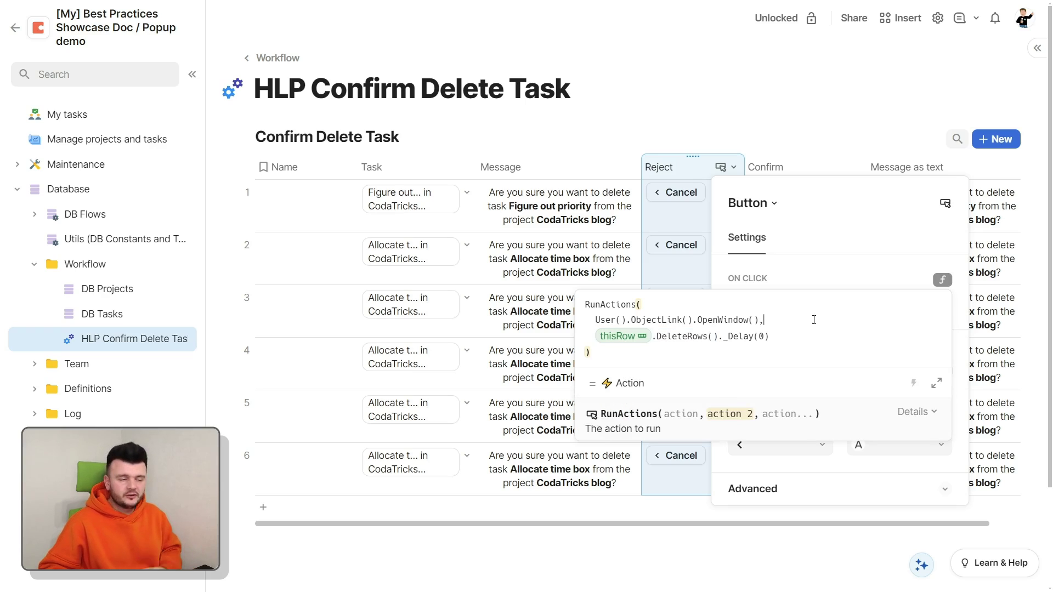
Replace the Cancel formula with thisRow.DeleteRows() and test cancelling deletion of Allocate time box.
click(736, 359)
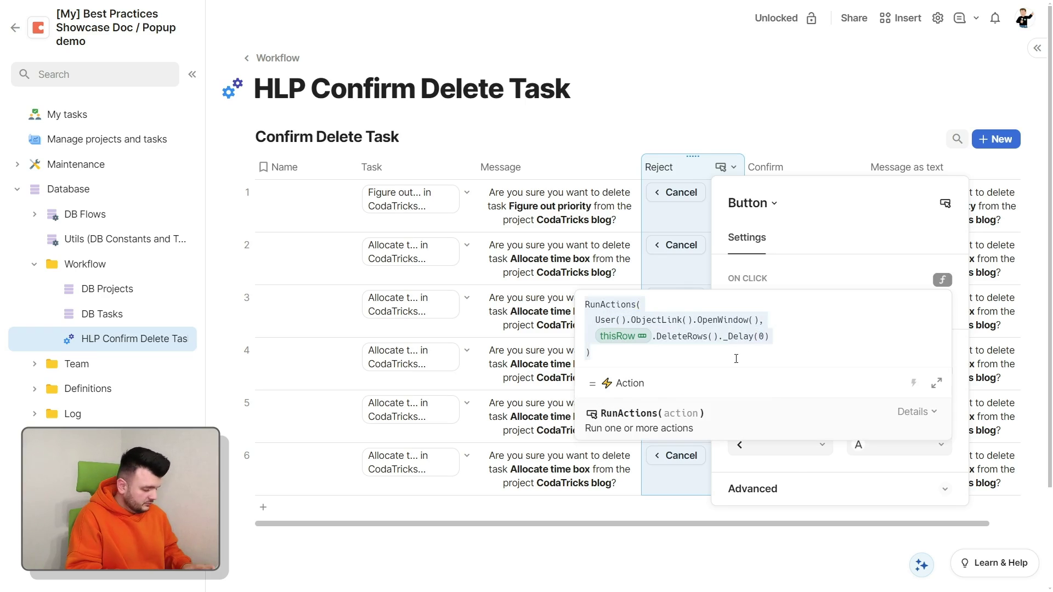
key(ctrl+a)
text(thisRow.DeleteRows)
key(Return)
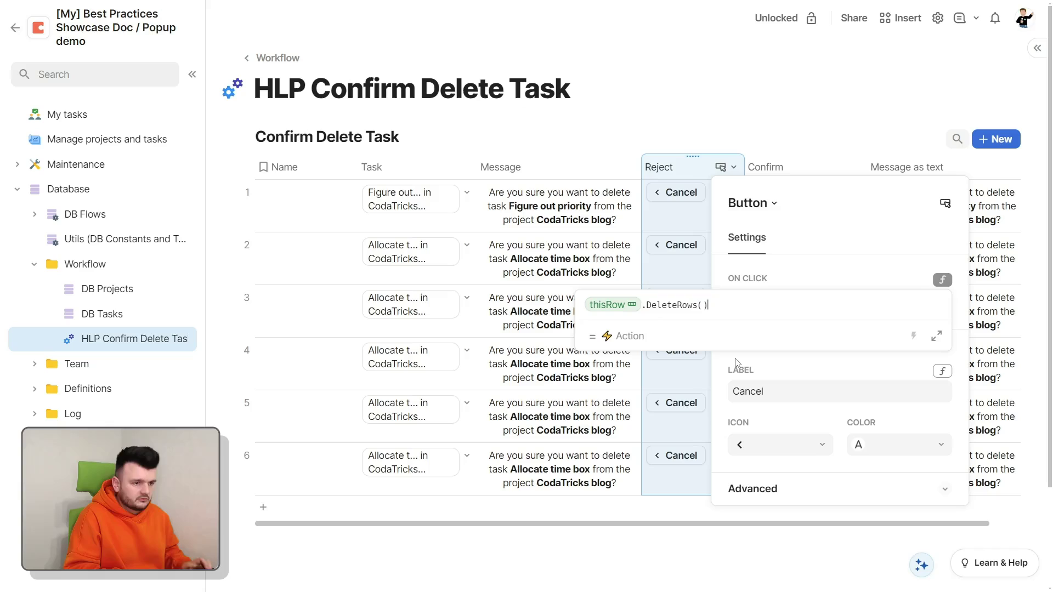
click(705, 177)
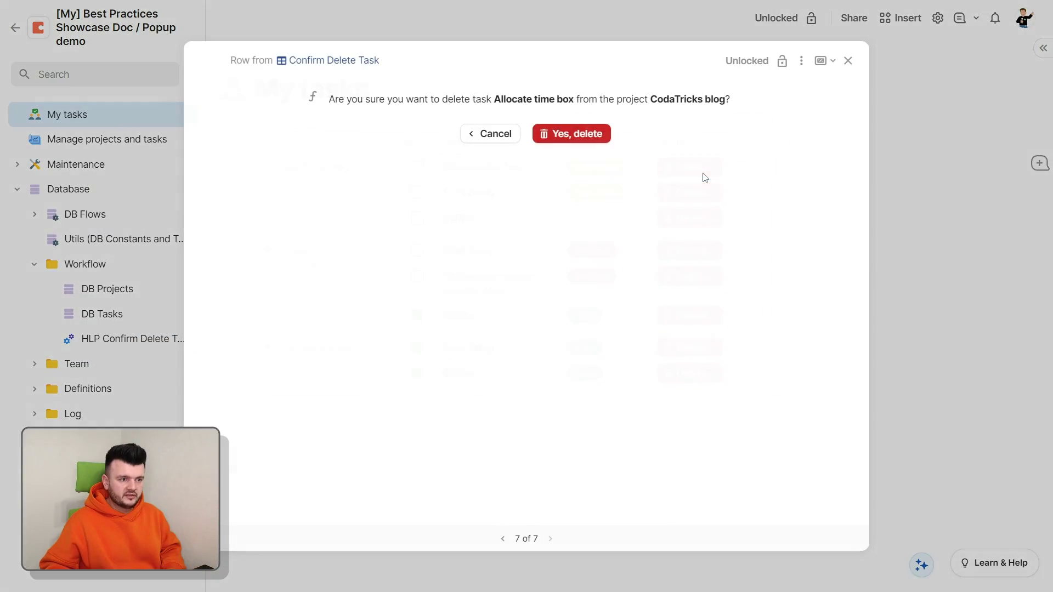
click(489, 134)
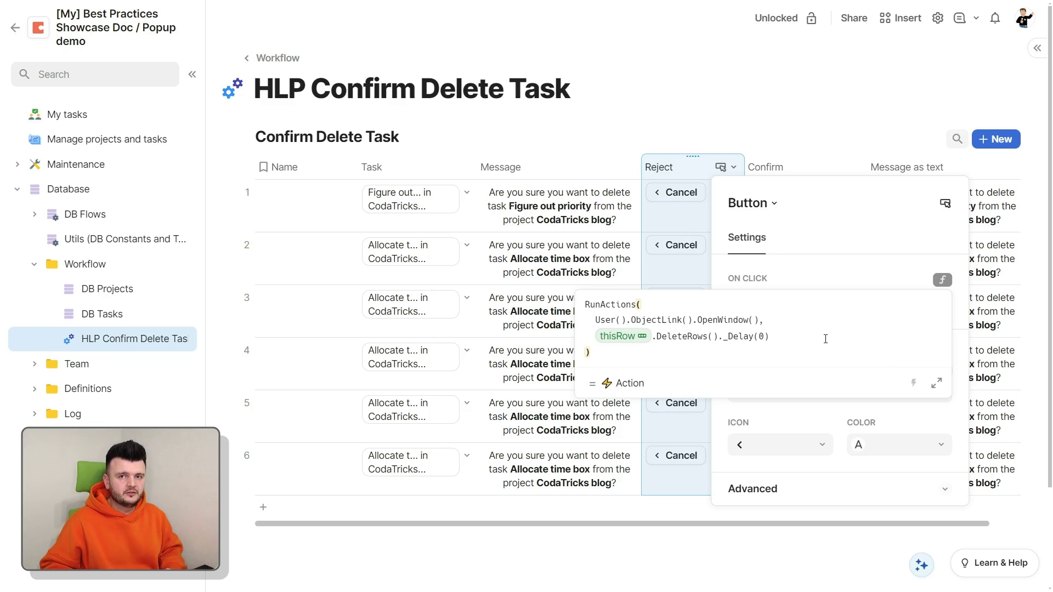
Walk through the Reject RunActions formula's User().ObjectLink().OpenWindow() call and _Delay(0) line.
drag(595, 320, 759, 321)
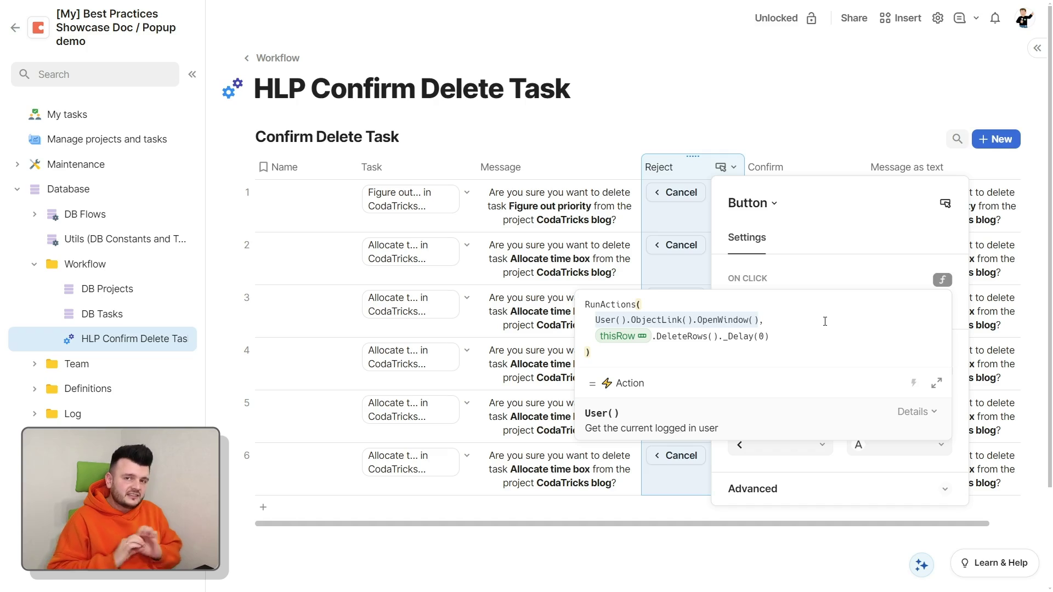
click(787, 320)
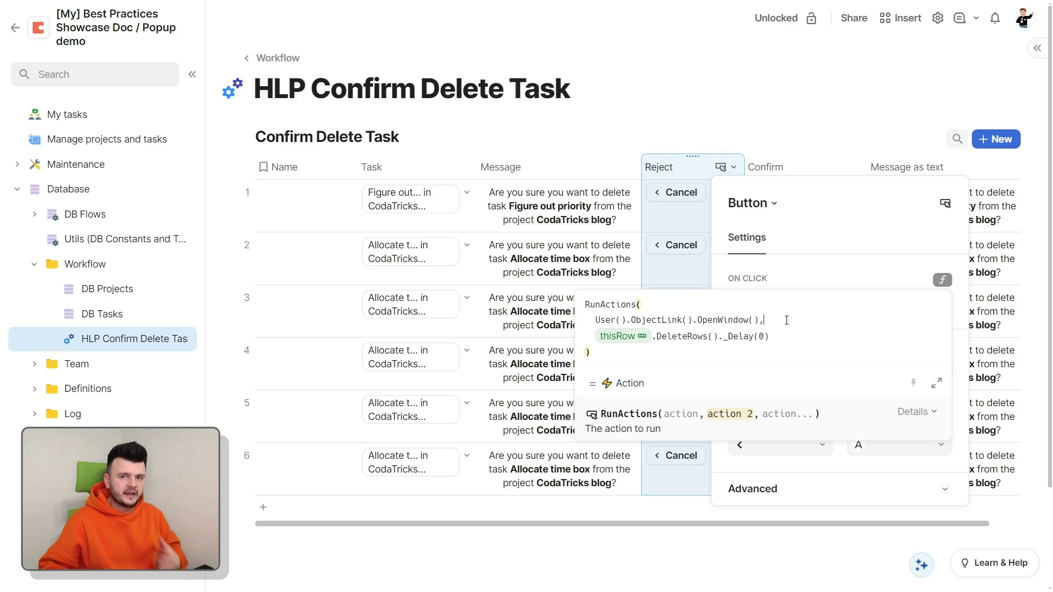
click(803, 338)
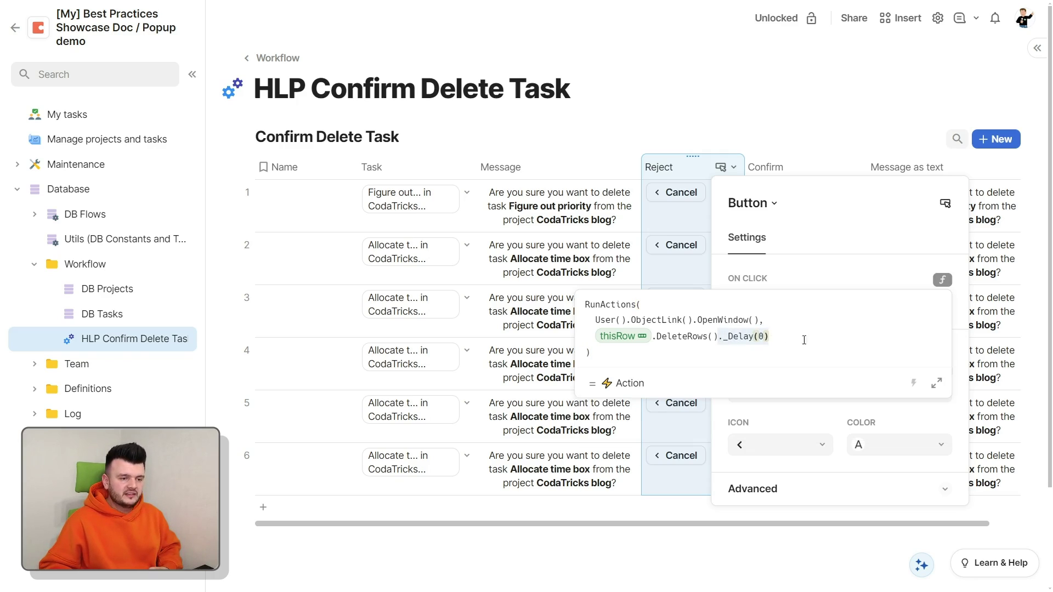
click(717, 341)
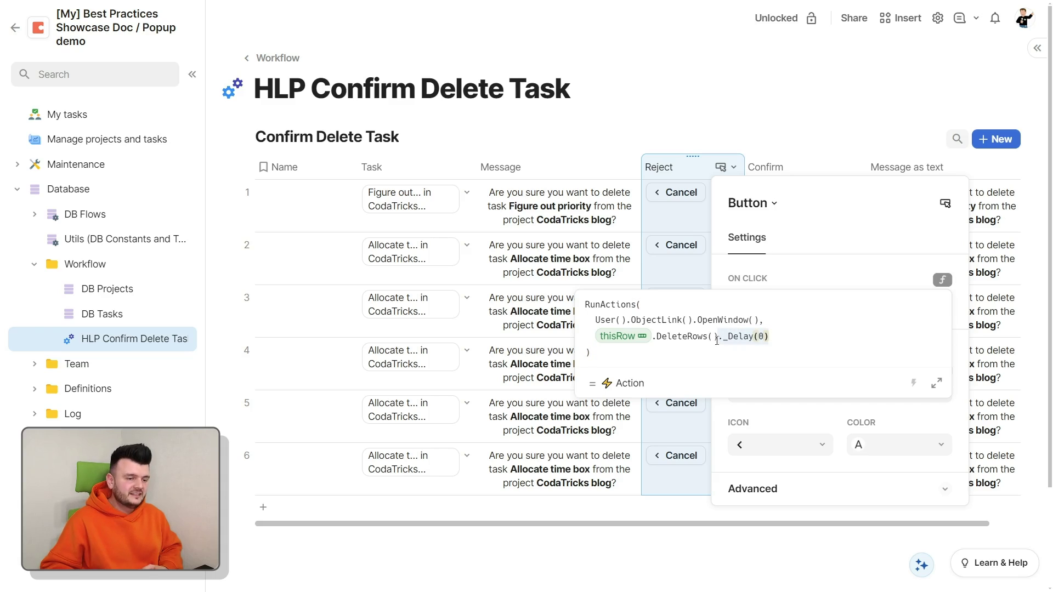
click(764, 336)
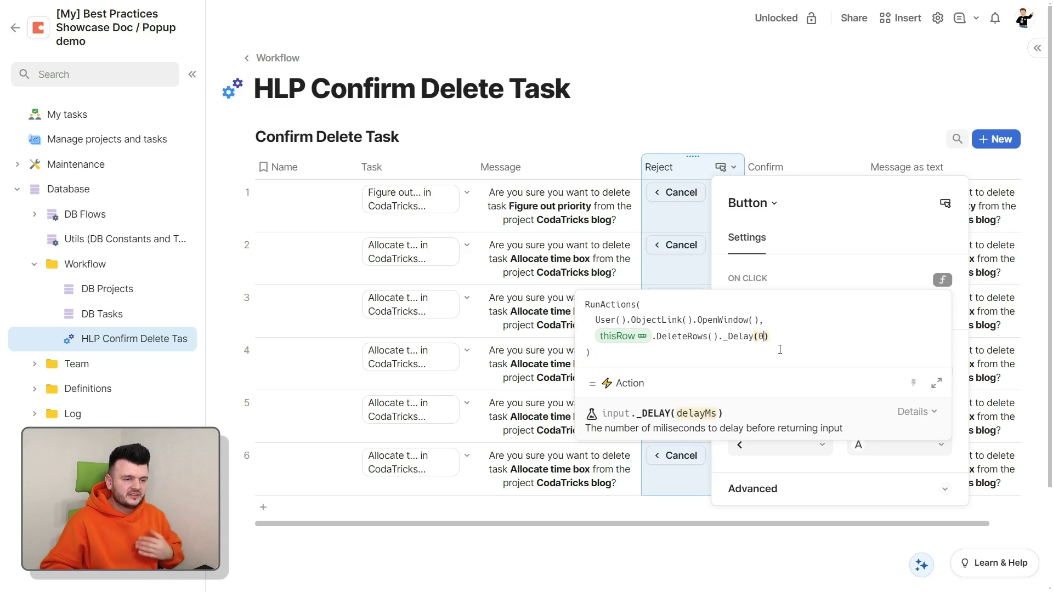
click(837, 336)
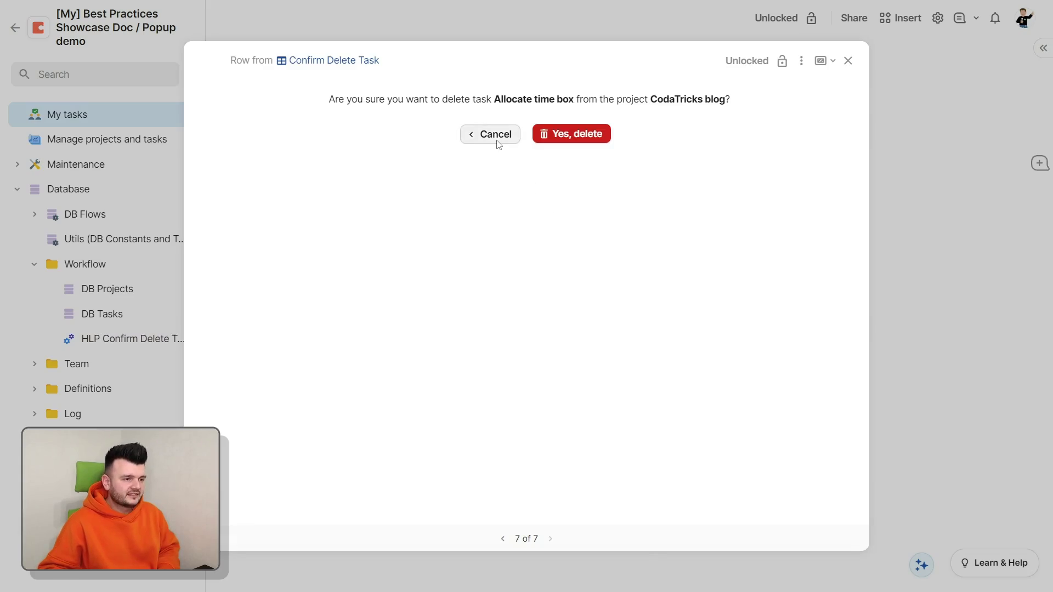
Test Cancel in the confirmation popup, then bring up the Confirm column's On Click formula.
click(496, 140)
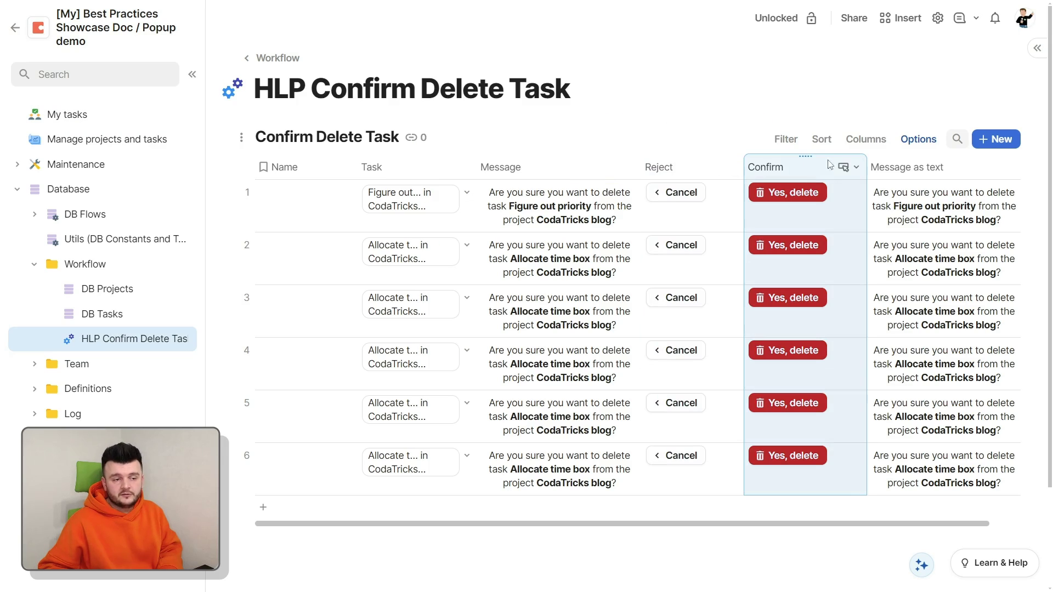
click(856, 167)
click(894, 209)
click(803, 306)
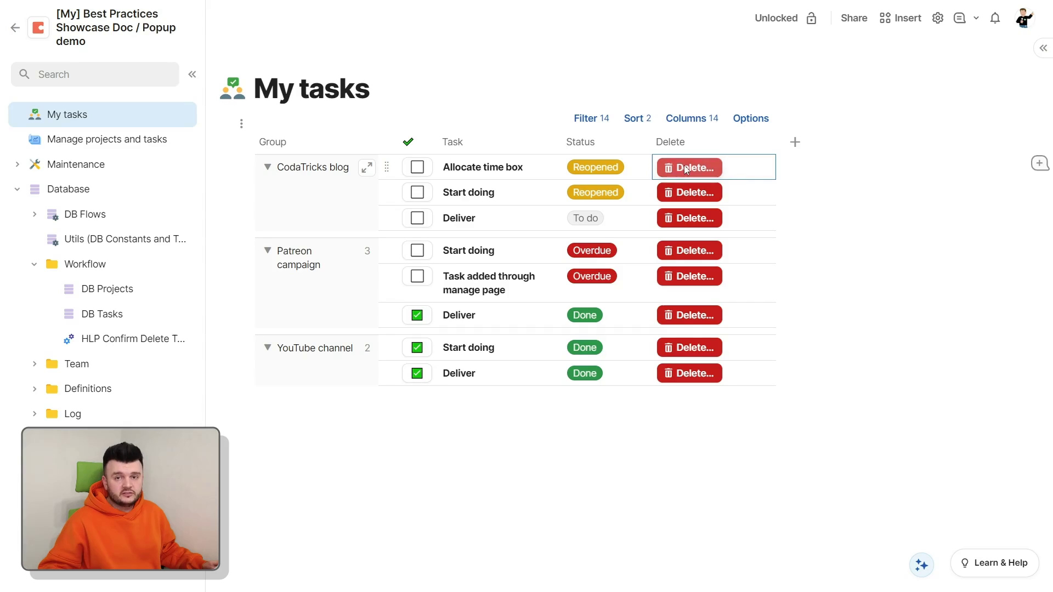
Close the Allocate time box confirmation without deciding, then review the 14 leftover HLP Confirm Delete Task rows.
click(685, 168)
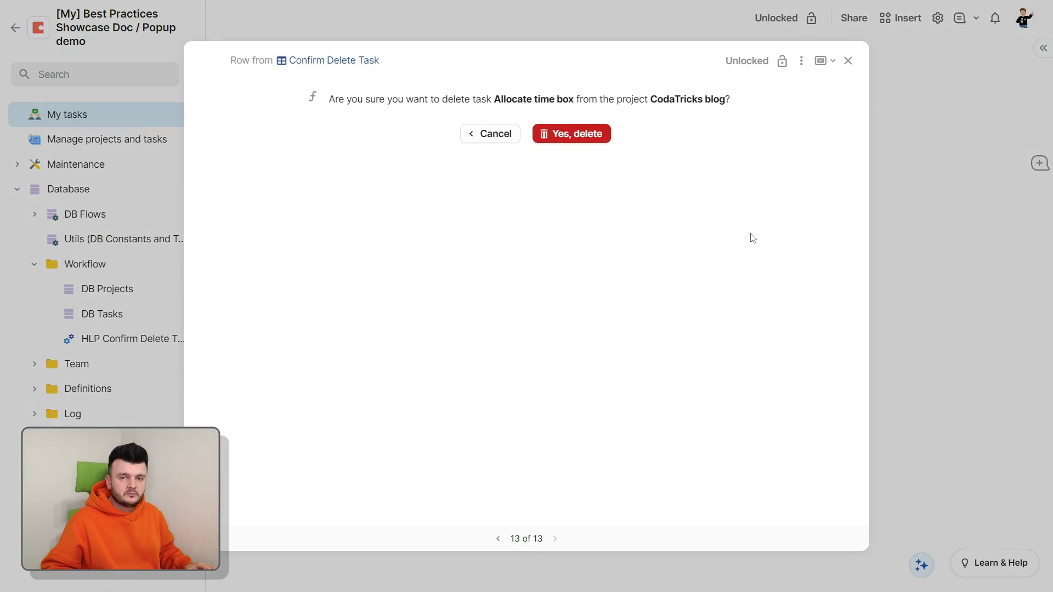
click(849, 64)
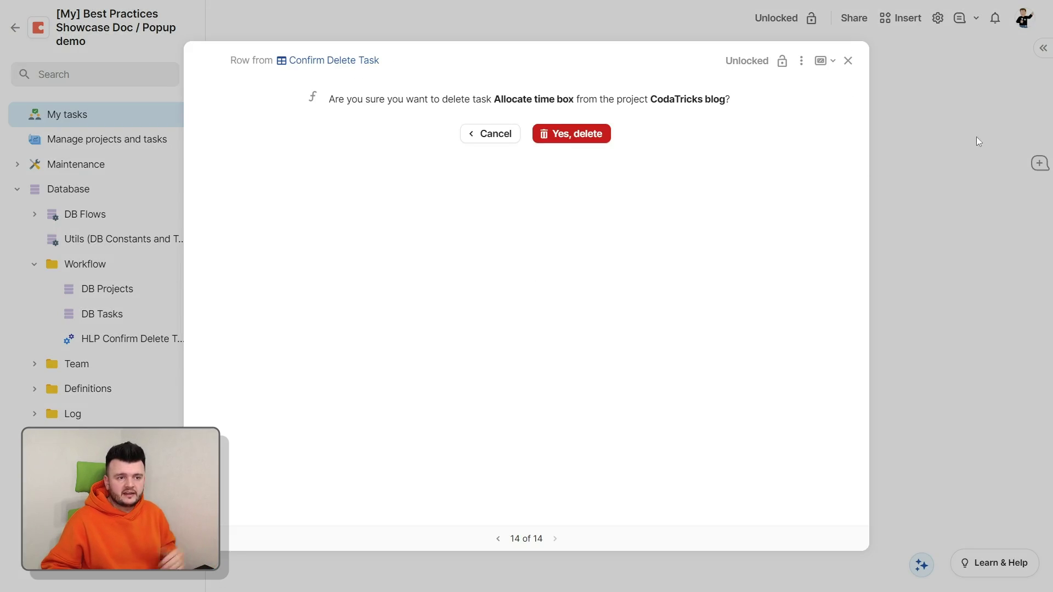
click(989, 95)
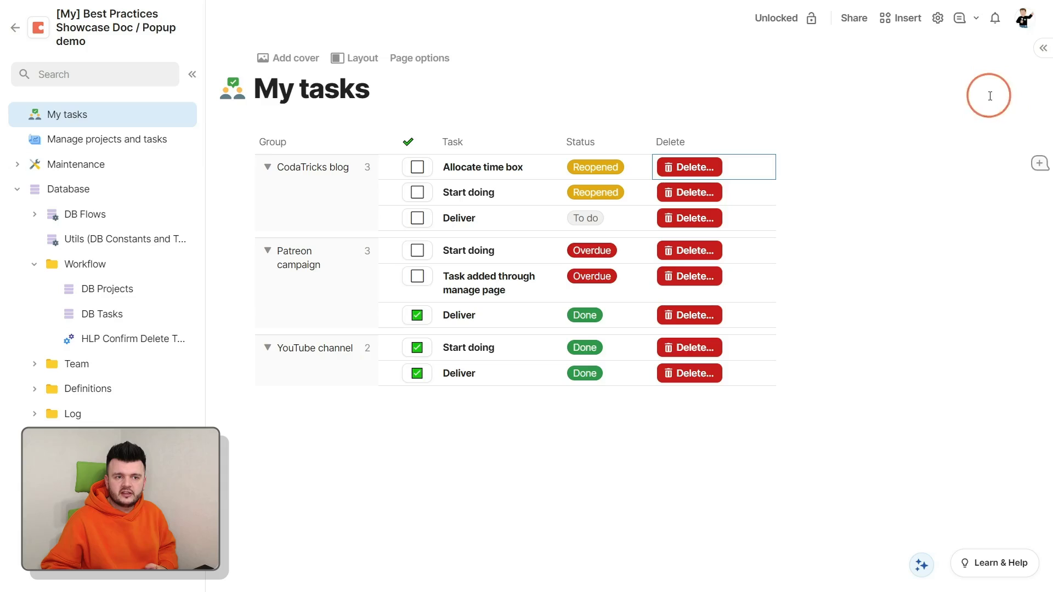
scroll(938, 334, down, 8)
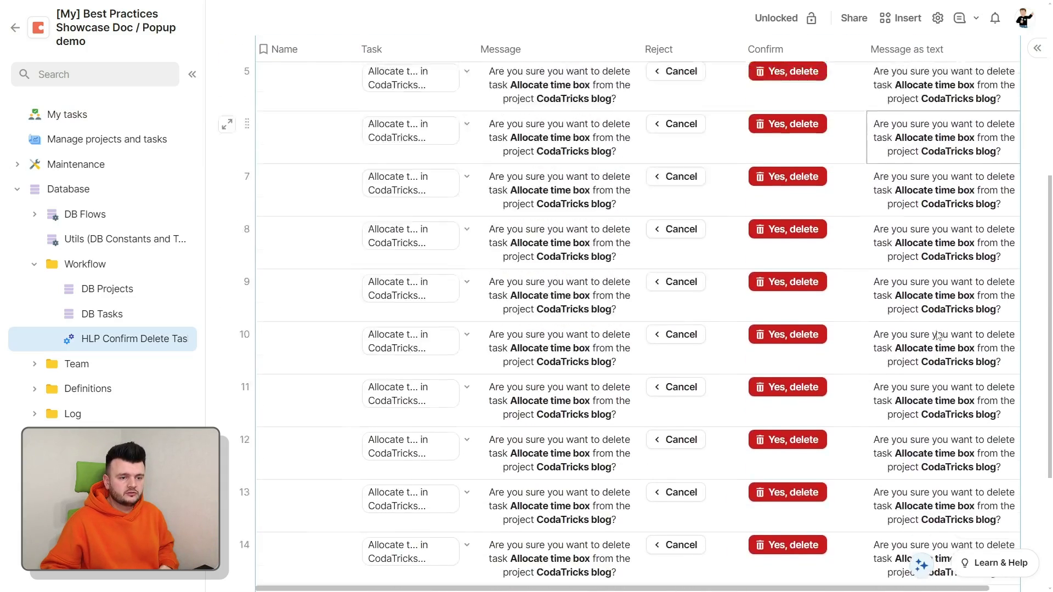
scroll(938, 335, up, 8)
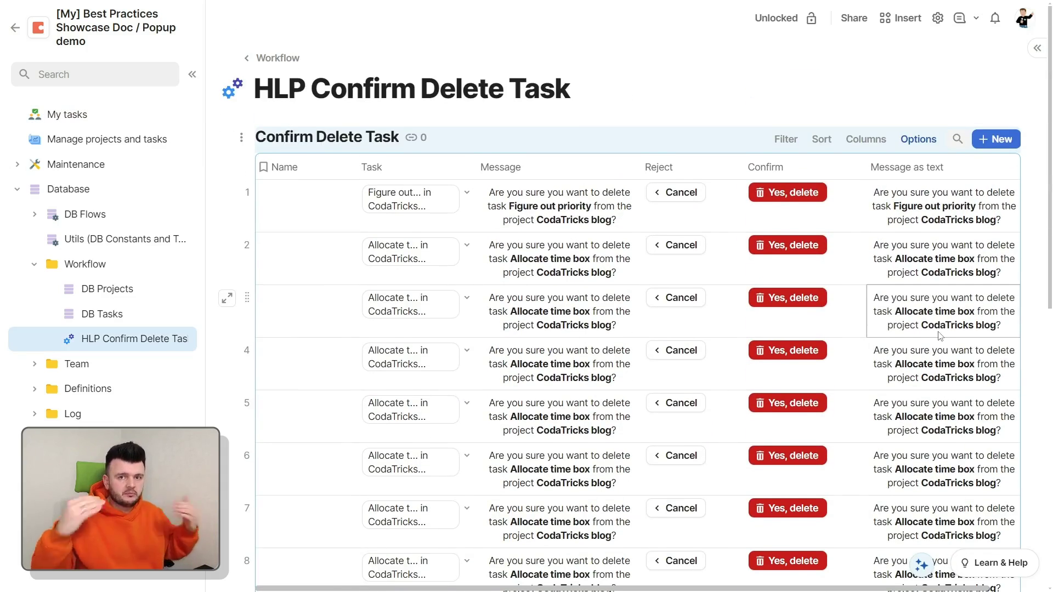
Collapse the sidebar and add a Modified on property column to the Confirm Delete Task table.
key(ctrl+shift+backslash)
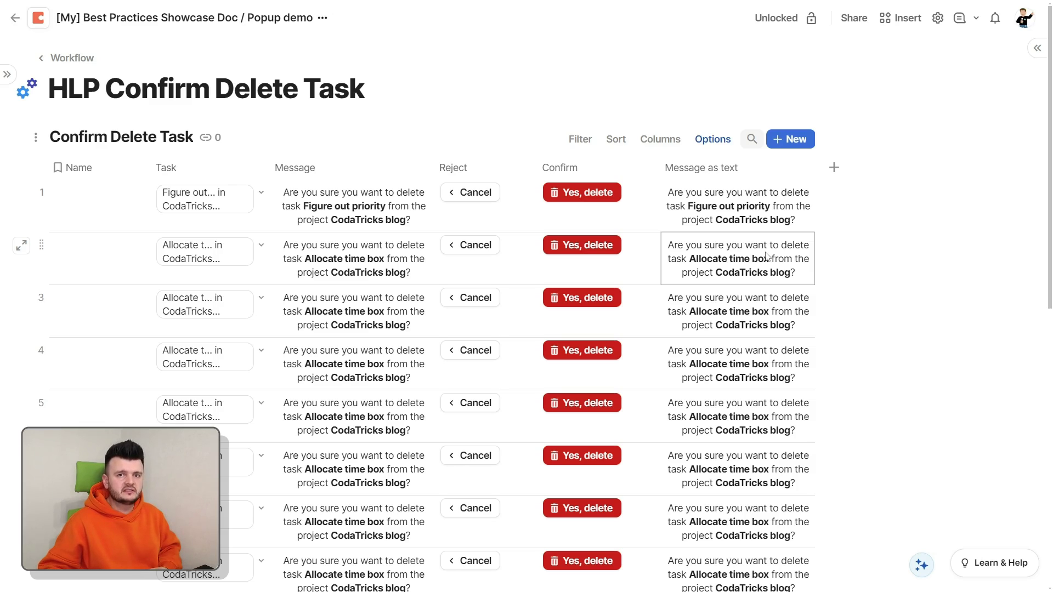
click(834, 167)
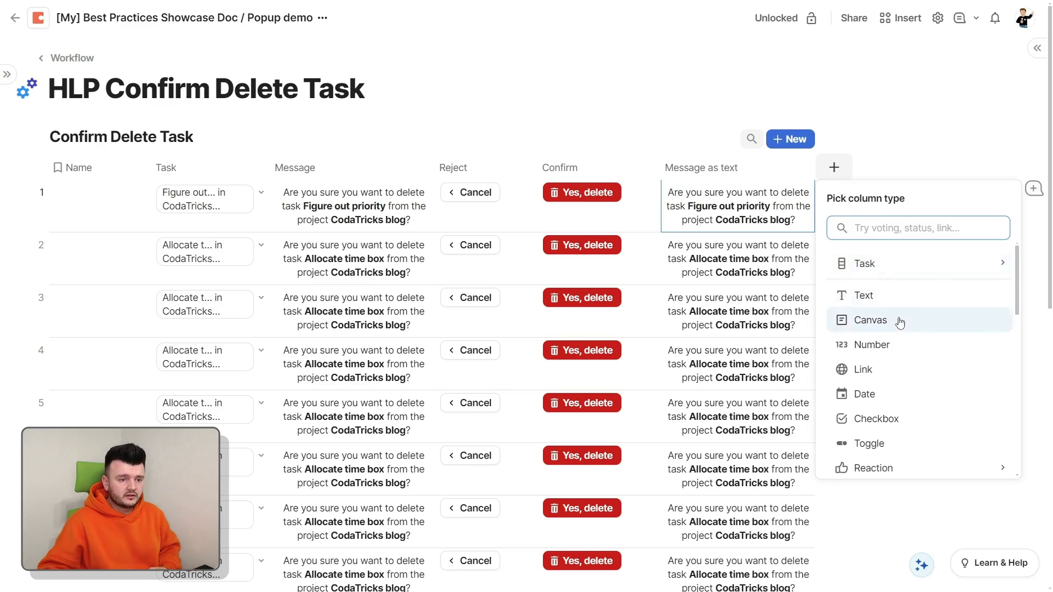
scroll(883, 384, down, 5)
mouse_move(893, 426)
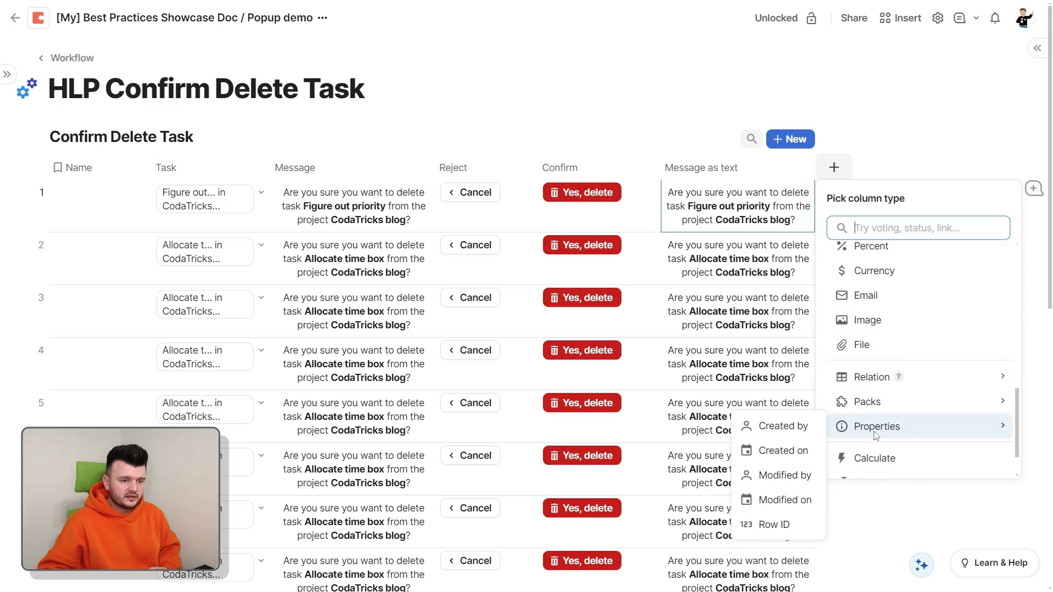
click(799, 501)
click(898, 222)
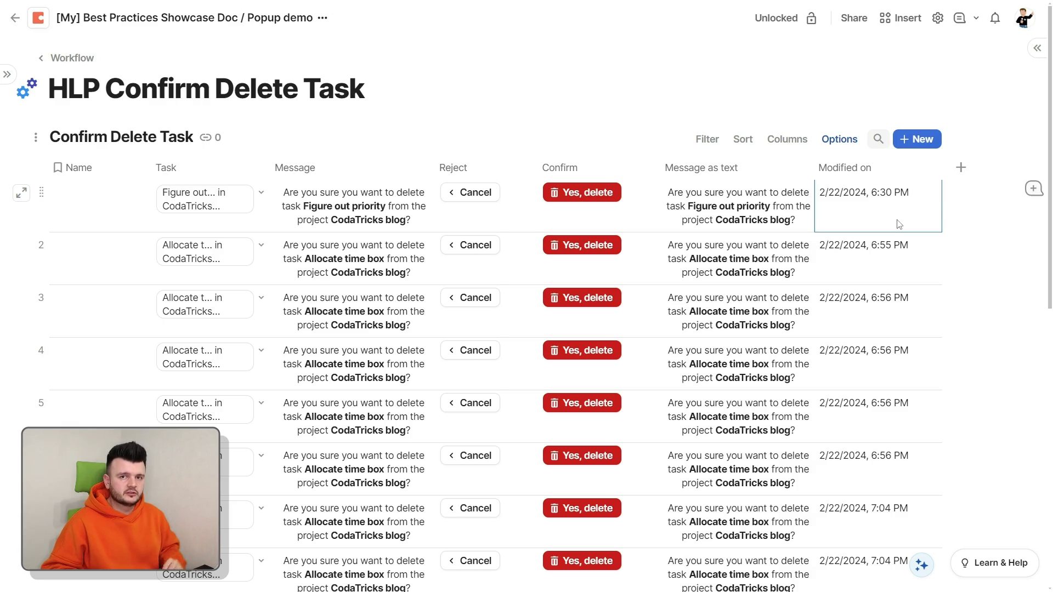
Create a new automation rule with a time-based weekly trigger for Monday at 5:00 AM.
click(938, 18)
click(905, 311)
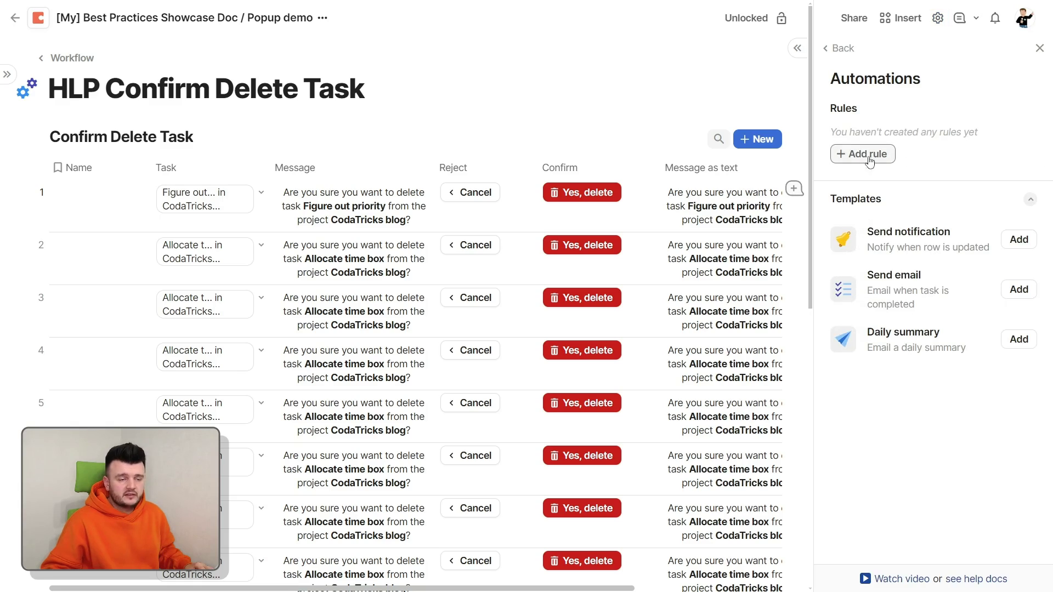
click(865, 155)
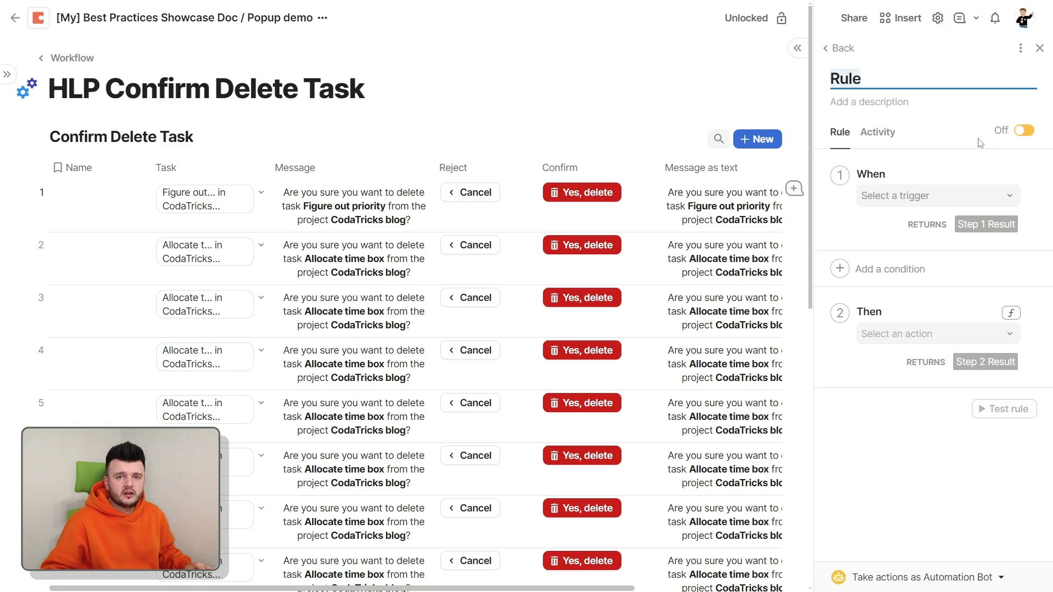
click(943, 203)
click(968, 239)
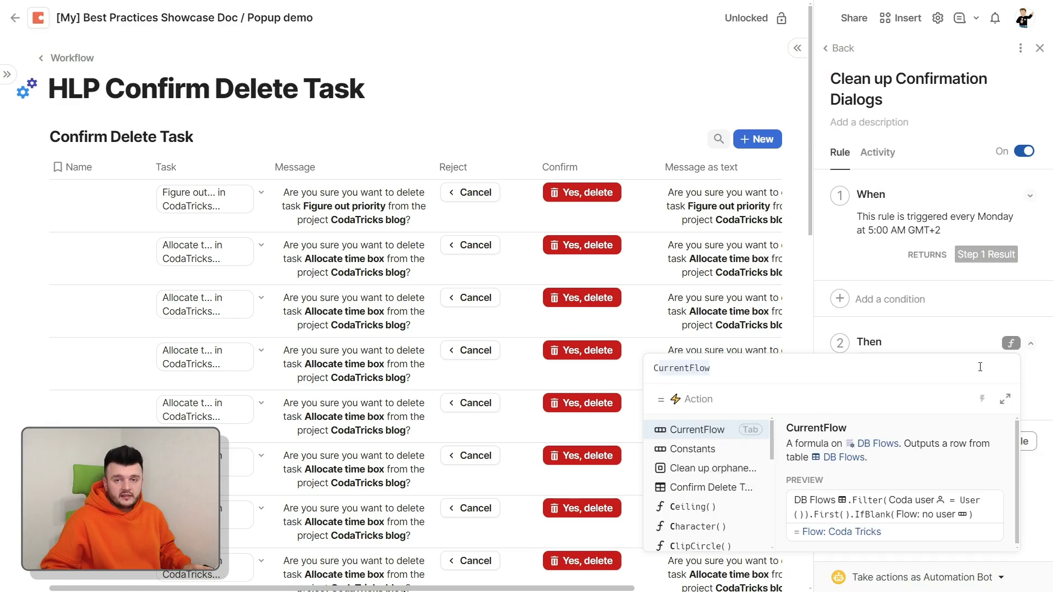
Set the action to Confirm Delete Task.Filter(Modified on < Today() - Days(1)).DeleteRows(), then try deleting Allocate time box.
key(Tab)
text(.F)
key(Tab)
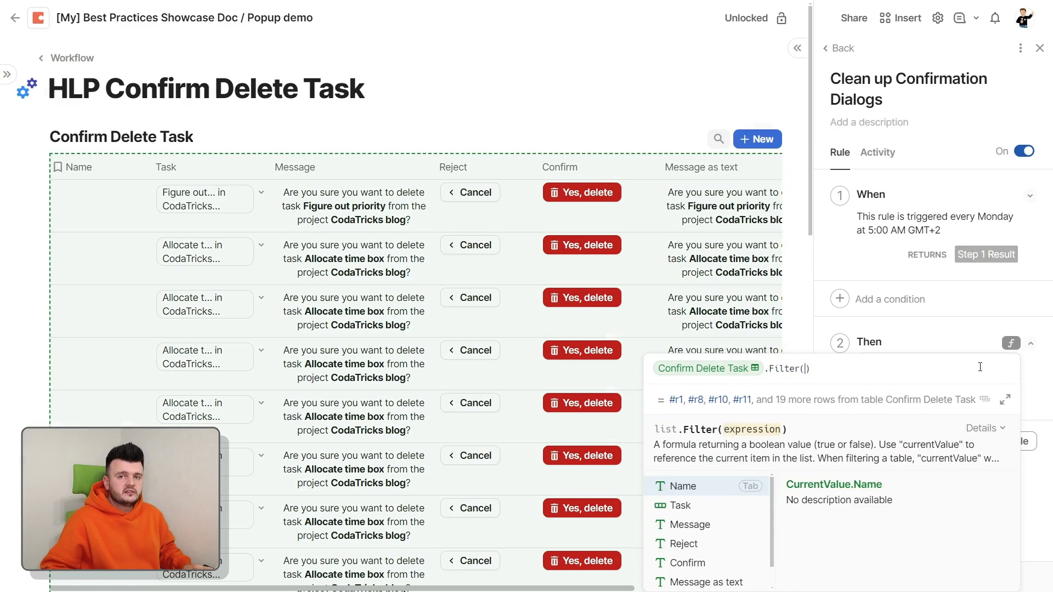
text(Mod)
key(Tab)
text(< Today() - DB)
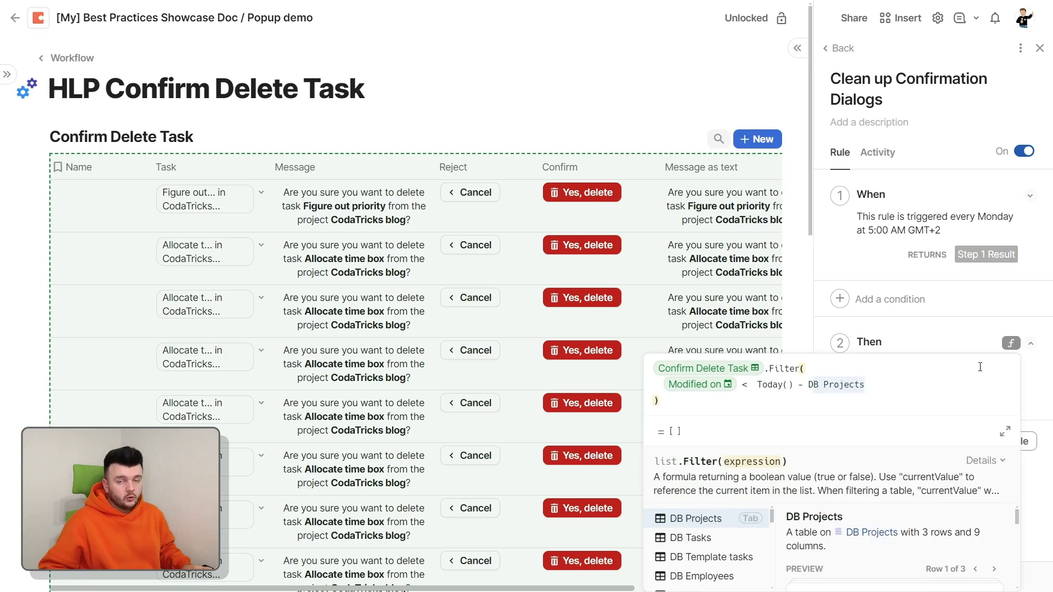
key(BackSpace)
text(ays(1)
key(Down)
text(.DeleteRows()
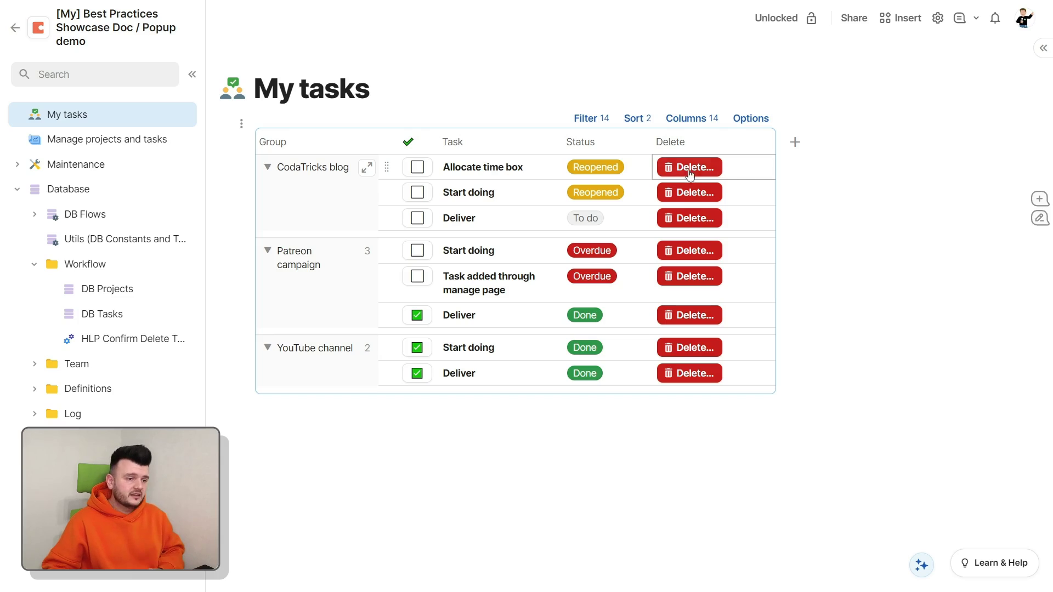
click(685, 166)
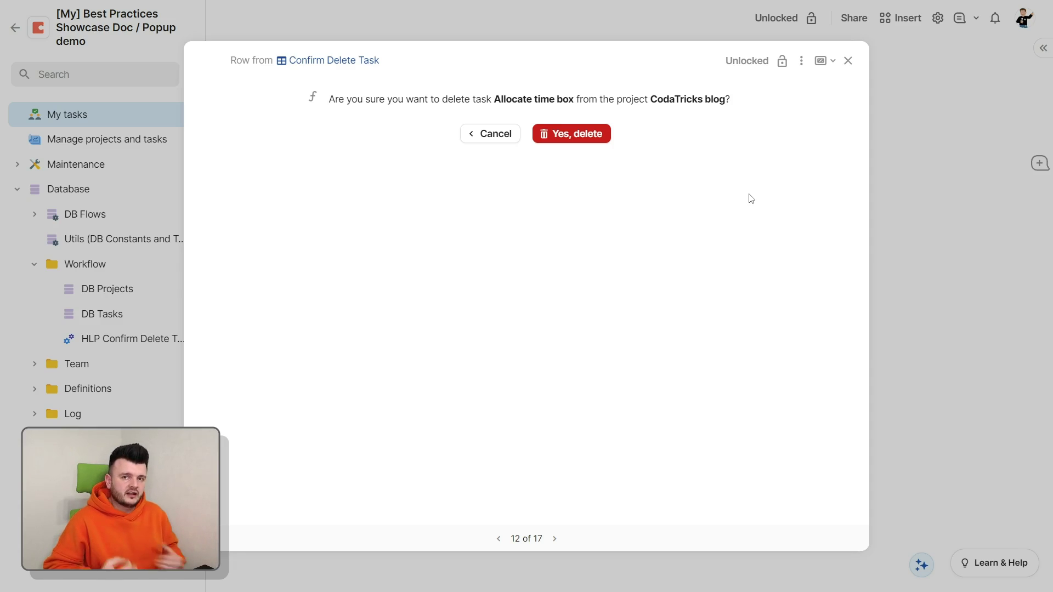
Close the confirmation popup, then expand row 1 of the table and close it again.
key(Escape)
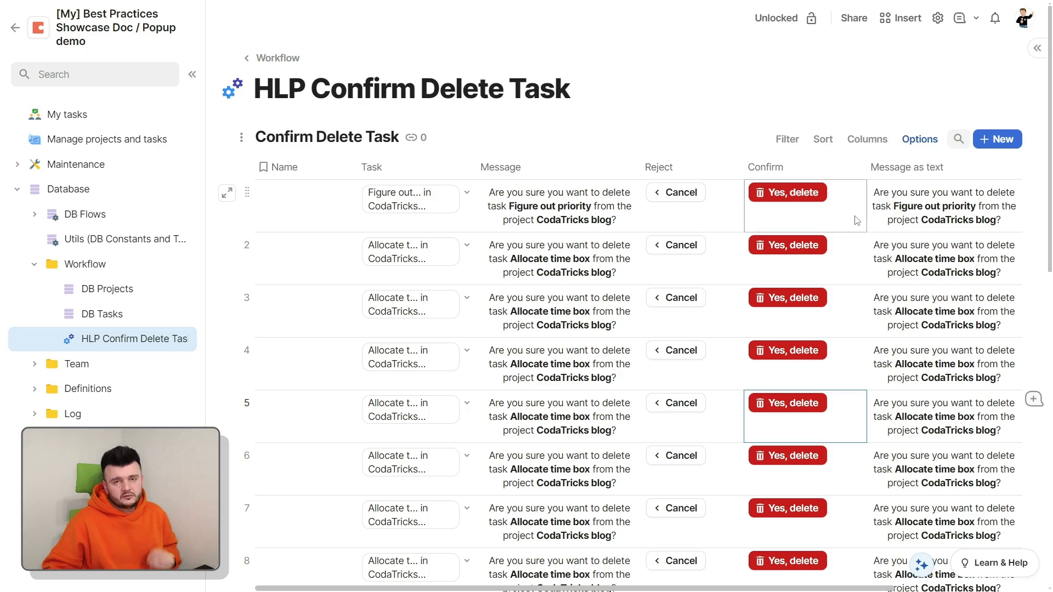
click(857, 225)
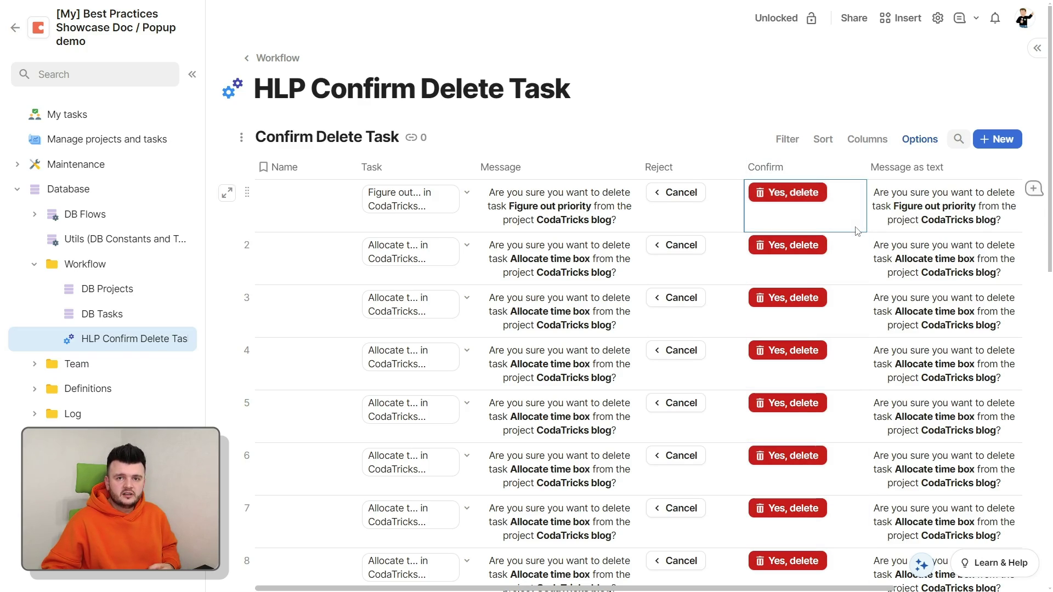
key(shift+space)
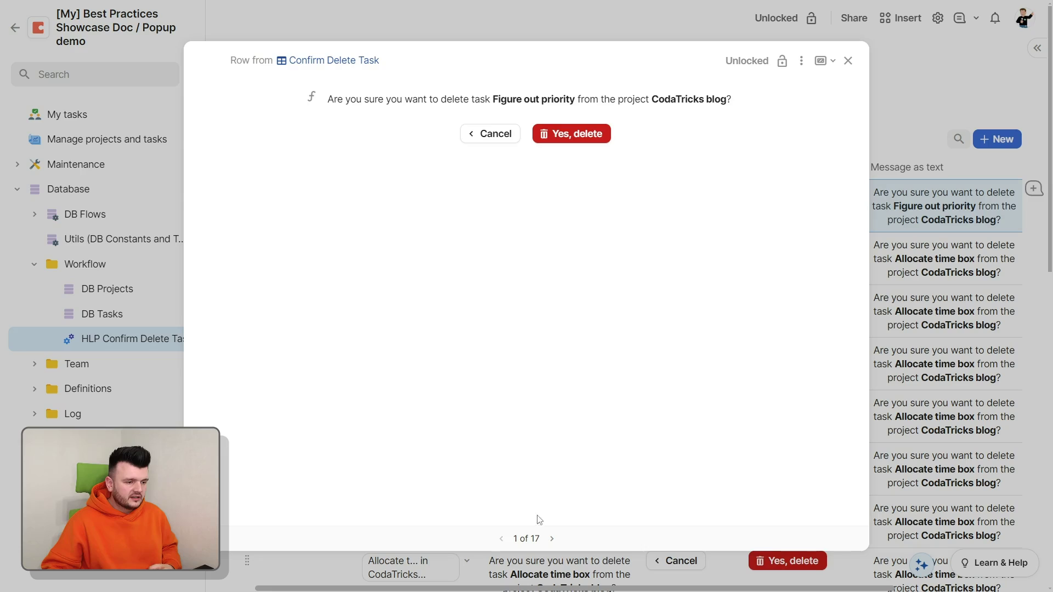
click(848, 60)
Add a formula filter of false to the Confirm Delete Task table.
click(787, 142)
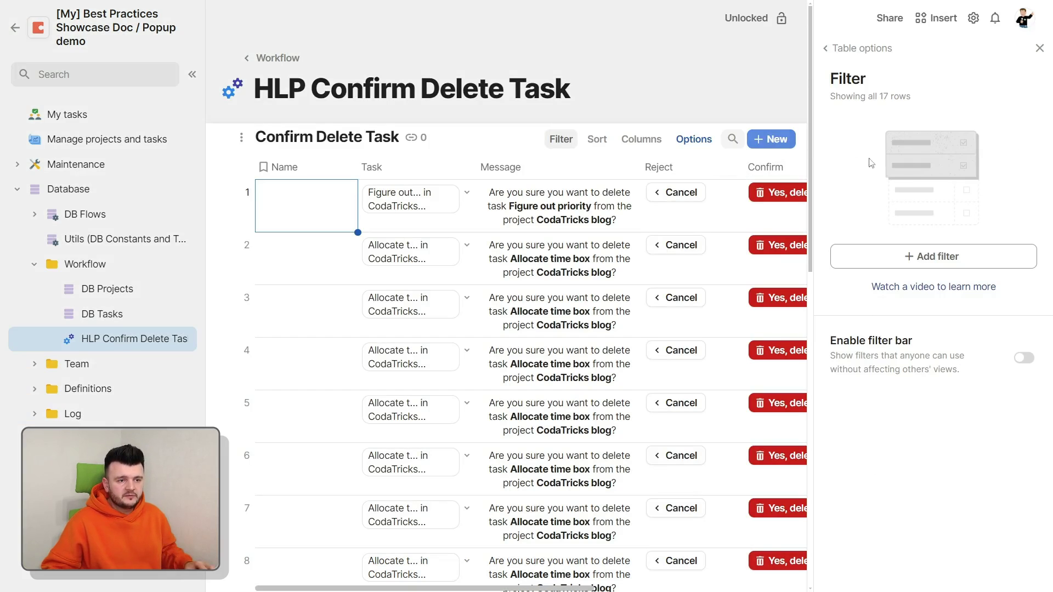
click(929, 255)
click(893, 432)
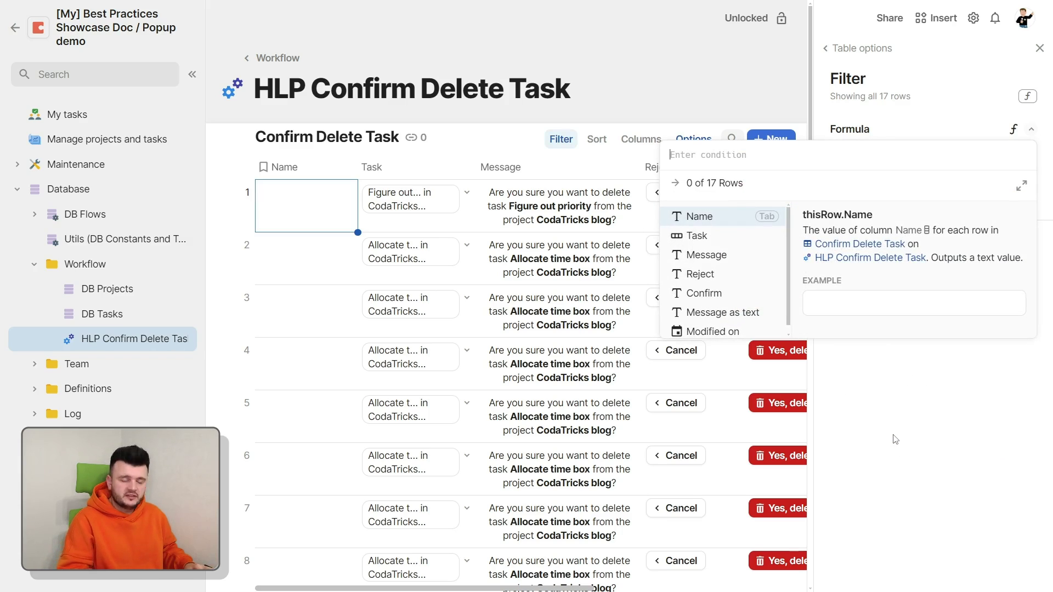
text(false)
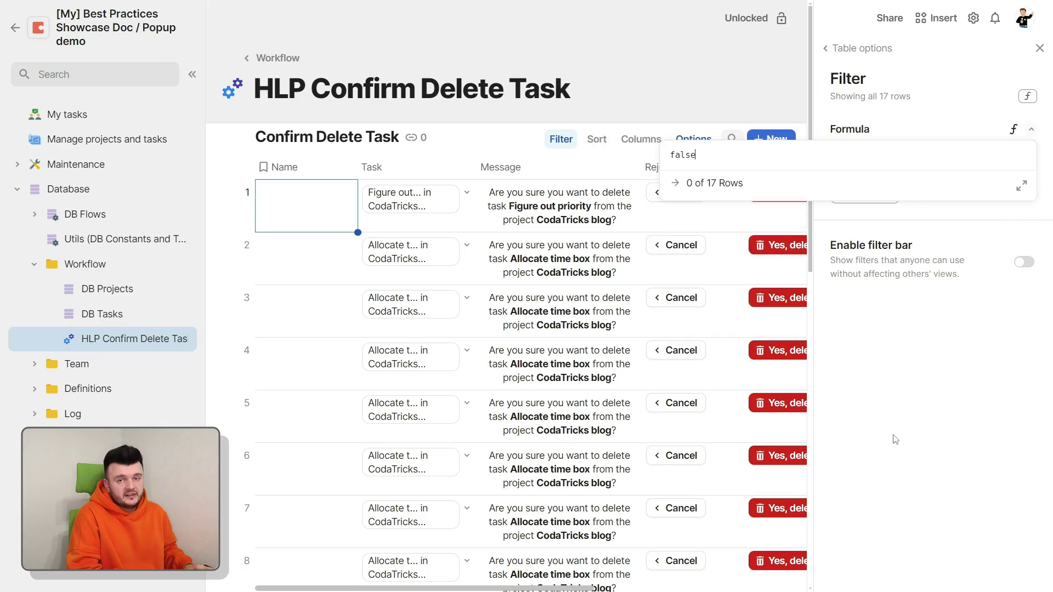
key(Return)
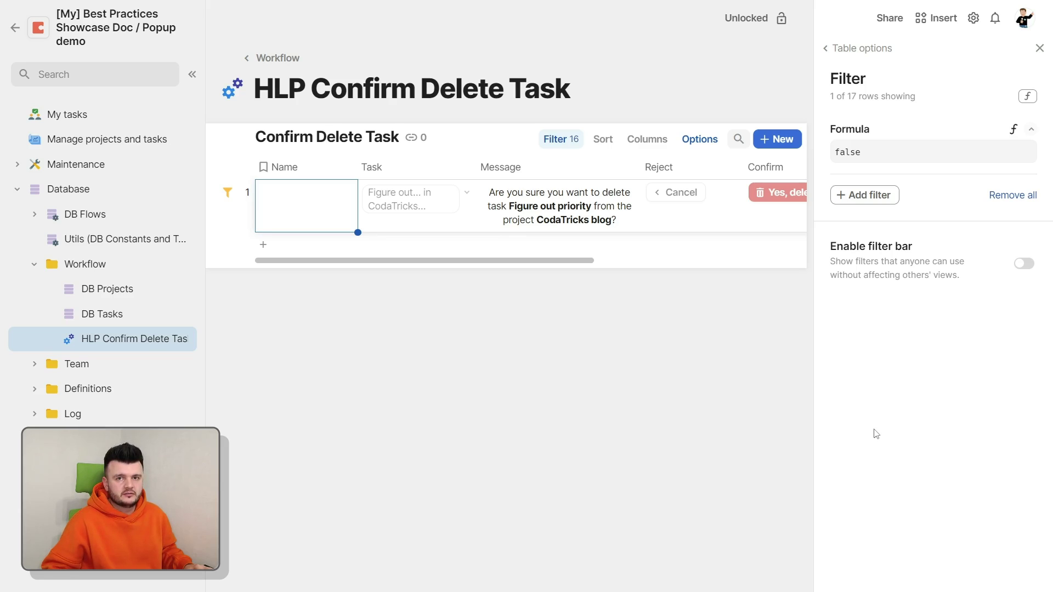
key(Escape)
click(67, 114)
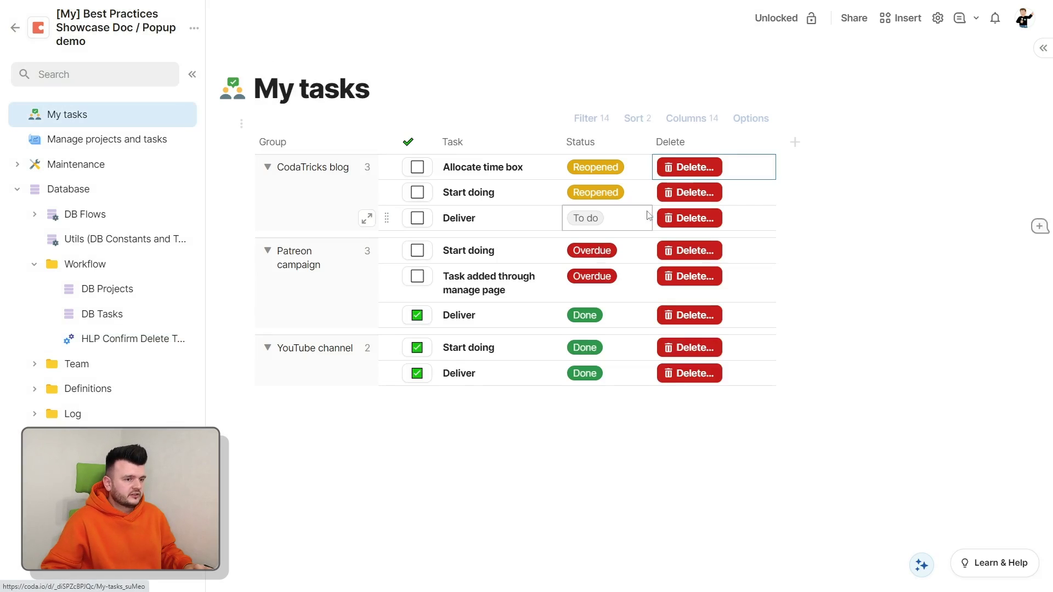
click(693, 171)
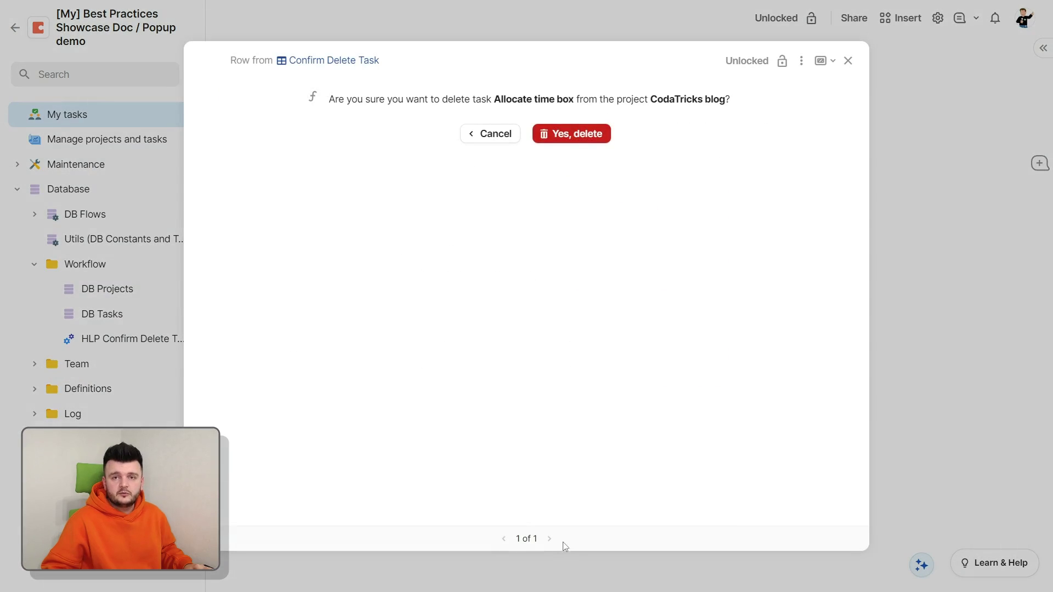
drag(496, 544, 580, 545)
key(Escape)
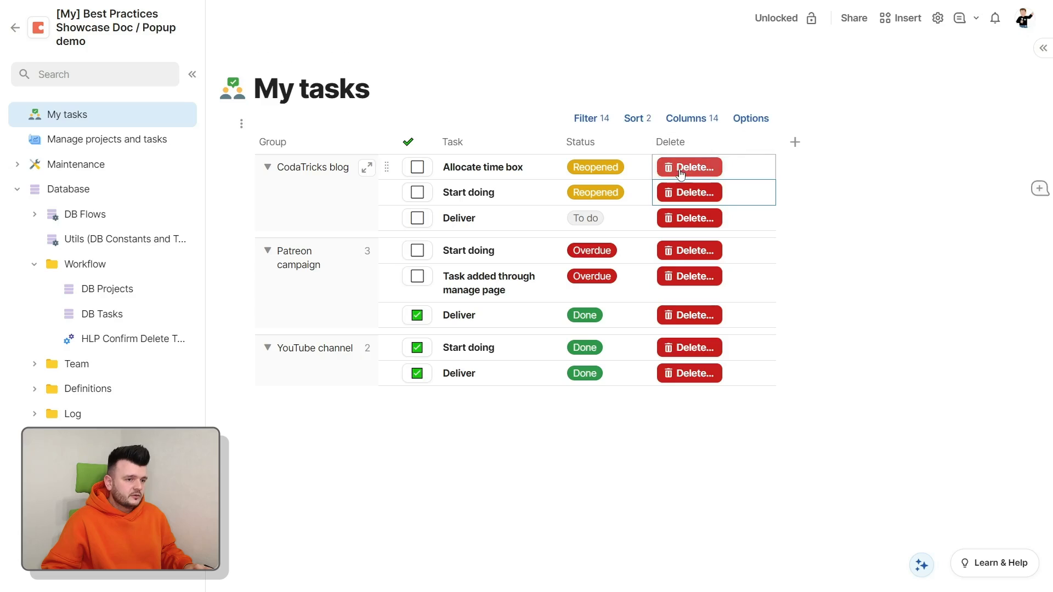
click(694, 167)
key(Escape)
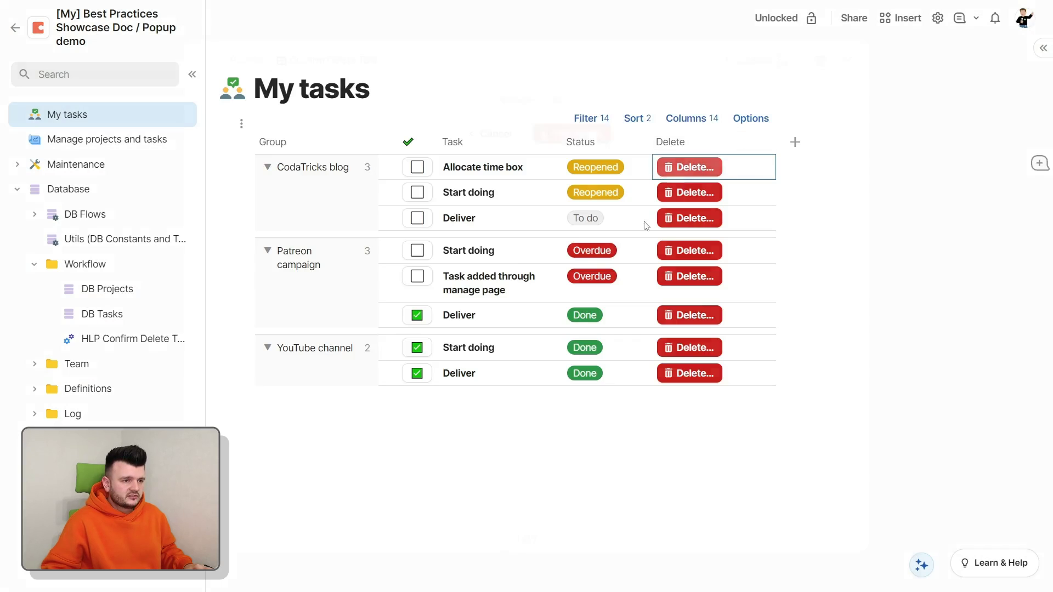
click(692, 167)
key(Escape)
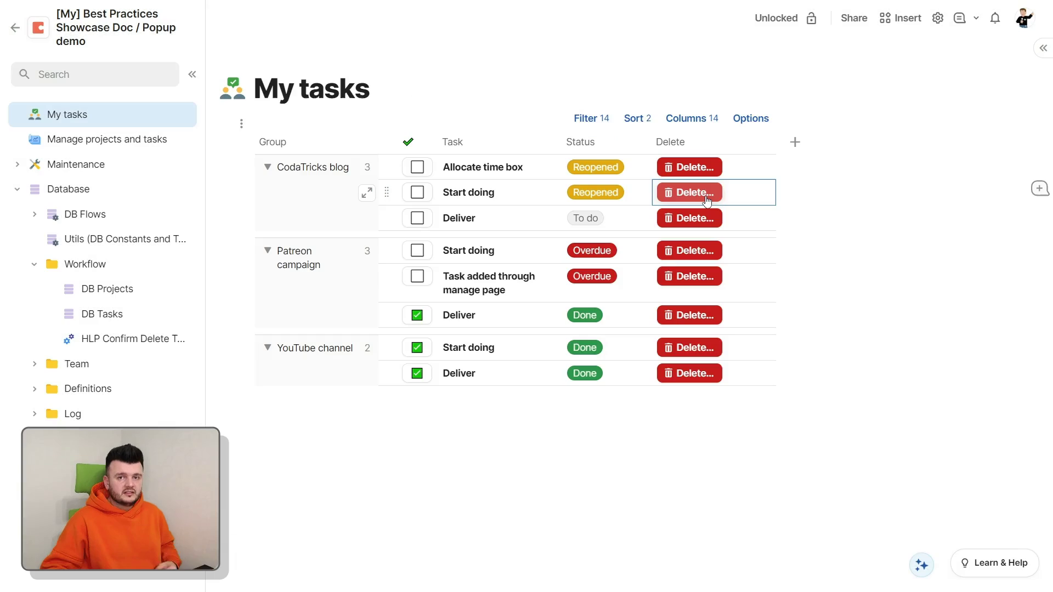
click(706, 196)
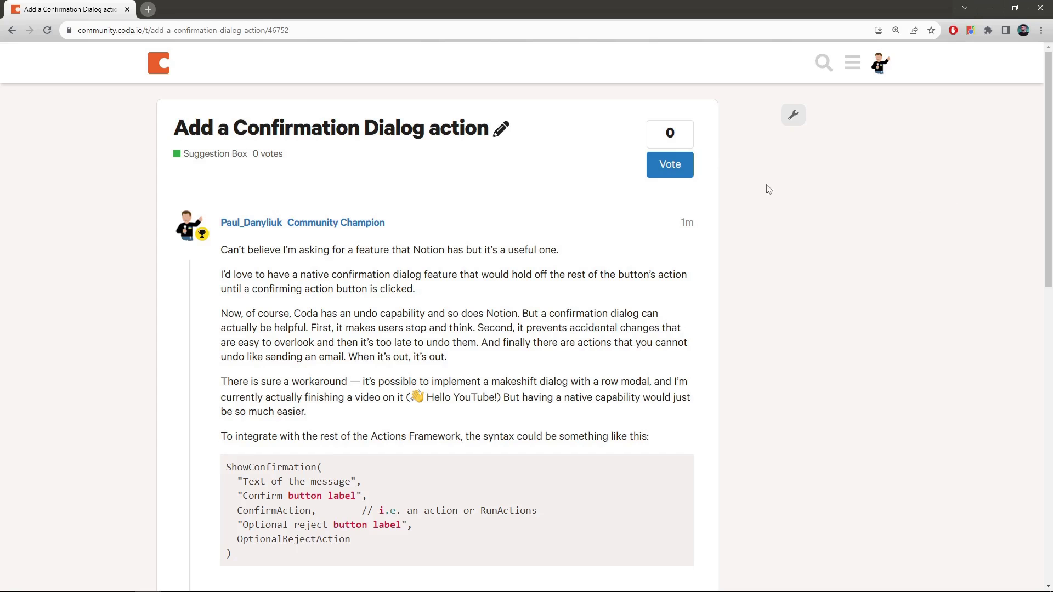
click(679, 172)
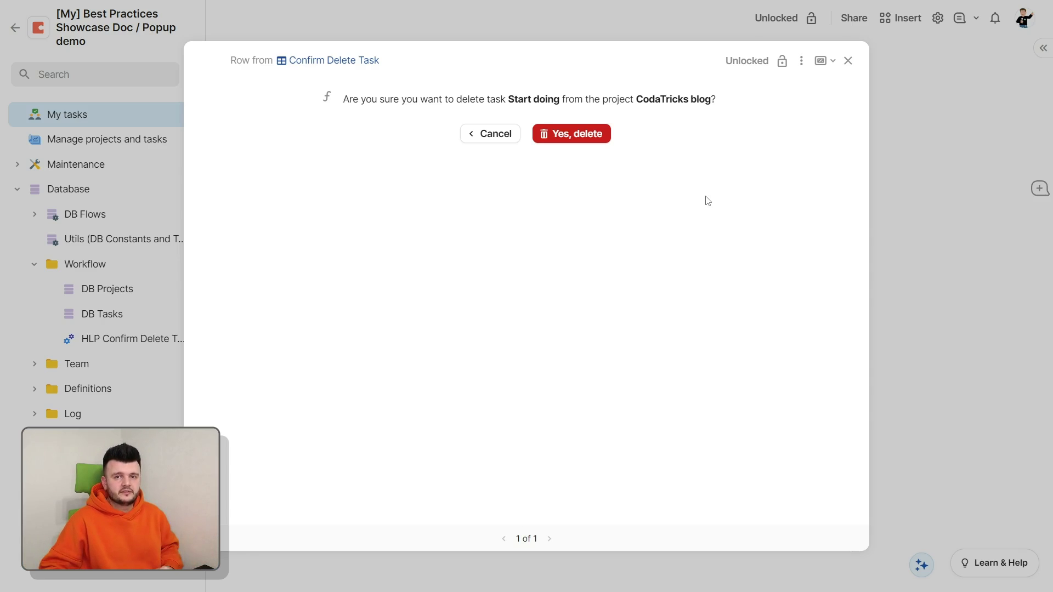
key(Escape)
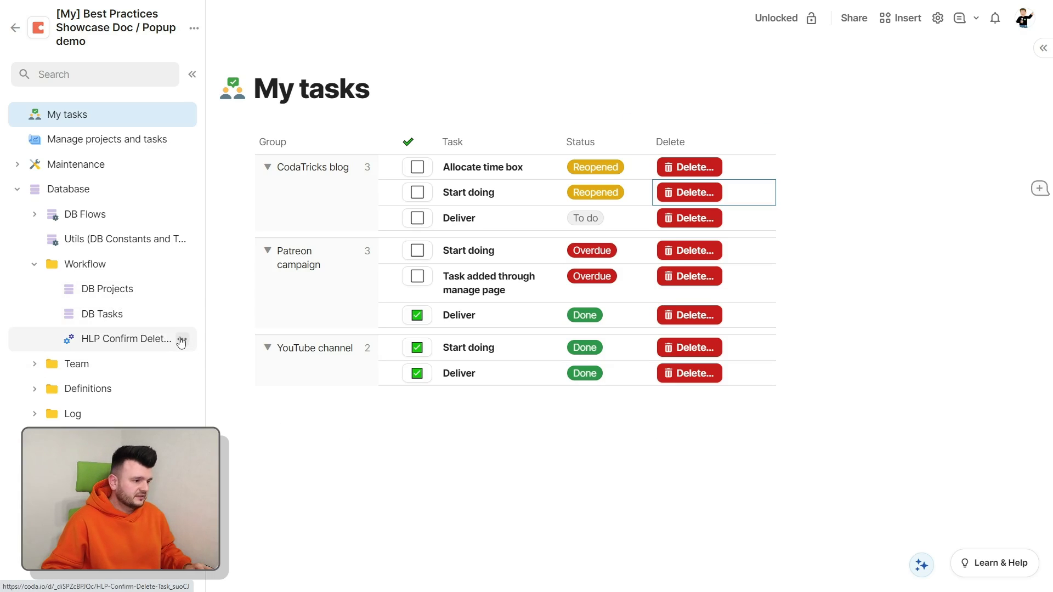
Duplicate the HLP Confirm Delete Task page with its data and rename it HLP Confirm Delete Project.
click(181, 340)
click(235, 266)
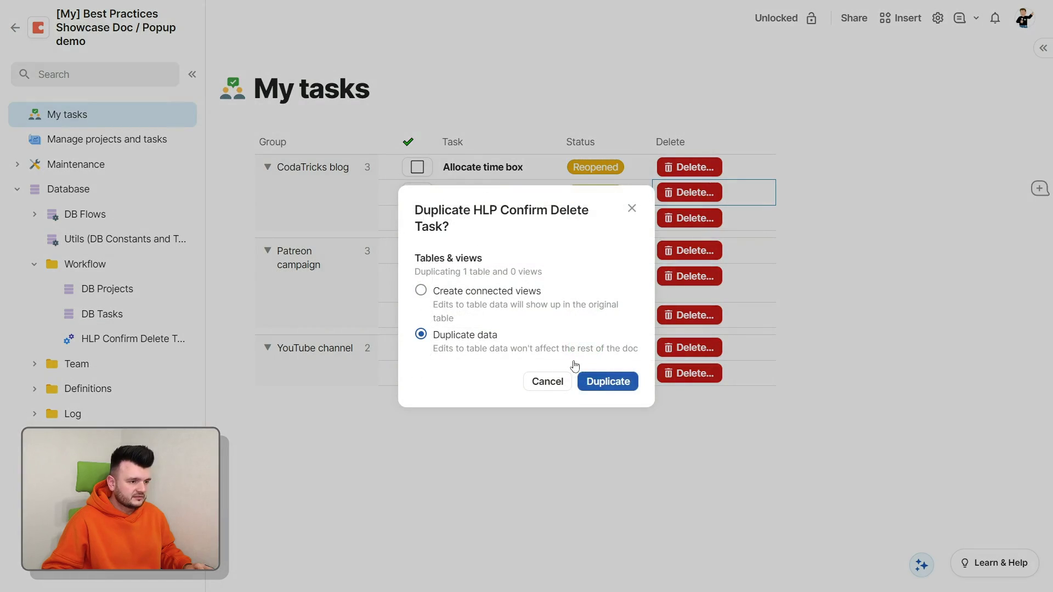
click(608, 382)
key(BackSpace)
key(BackSpace)
key(BackSpace)
key(BackSpace)
text(Project)
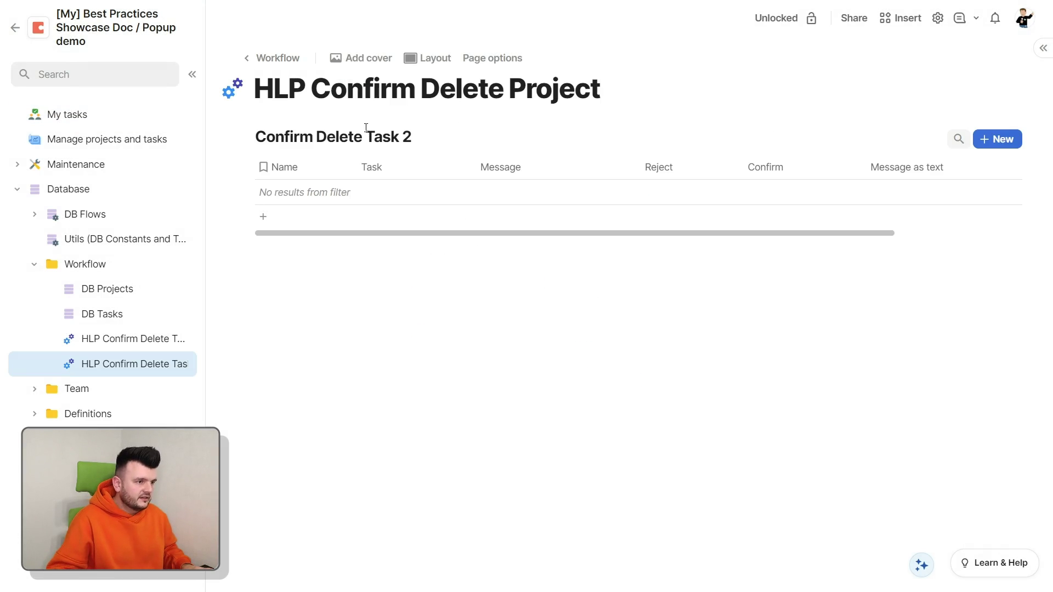
Rename the table to Confirm Delete Project and relate its Task column to DB Projects.
click(366, 128)
key(BackSpace)
key(BackSpace)
key(BackSpace)
key(BackSpace)
key(BackSpace)
key(BackSpace)
text(Project)
click(467, 167)
click(540, 297)
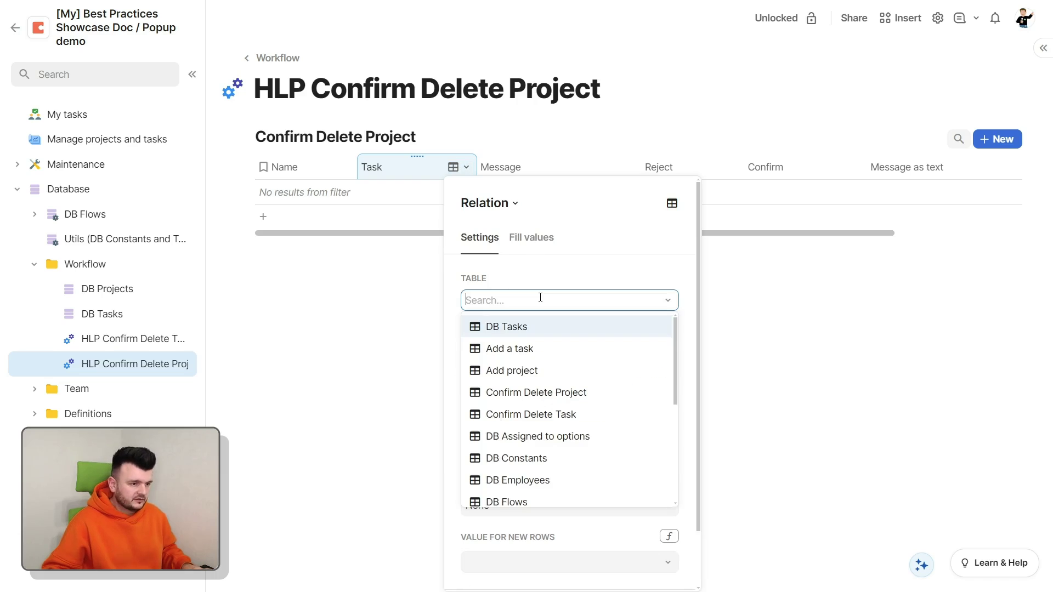
text(DB Pr)
key(Return)
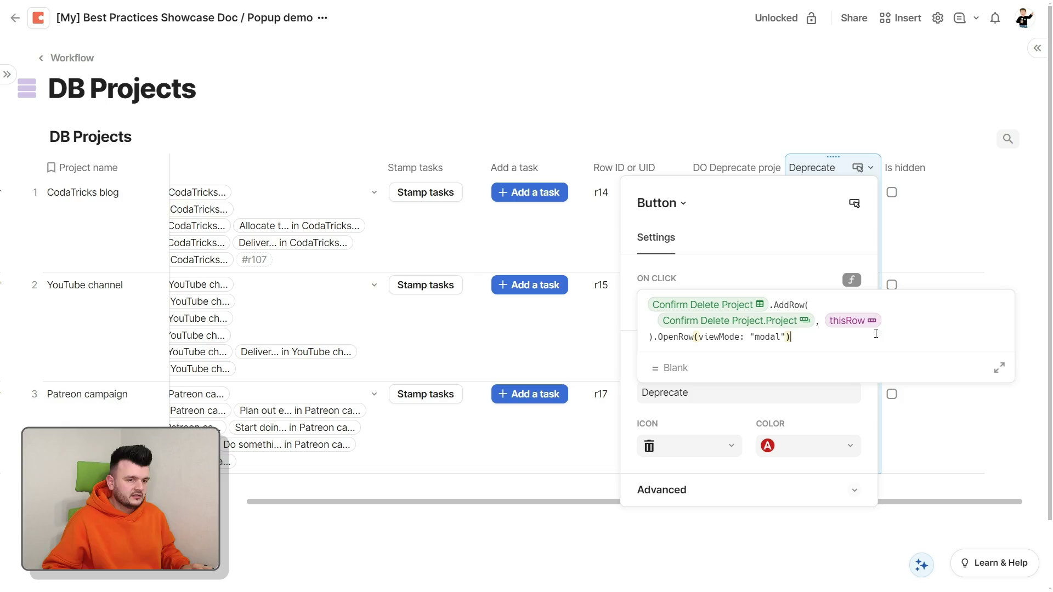
Deprecate the CodaTricks blog project and approve it with Yes, delete in the popup.
key(Escape)
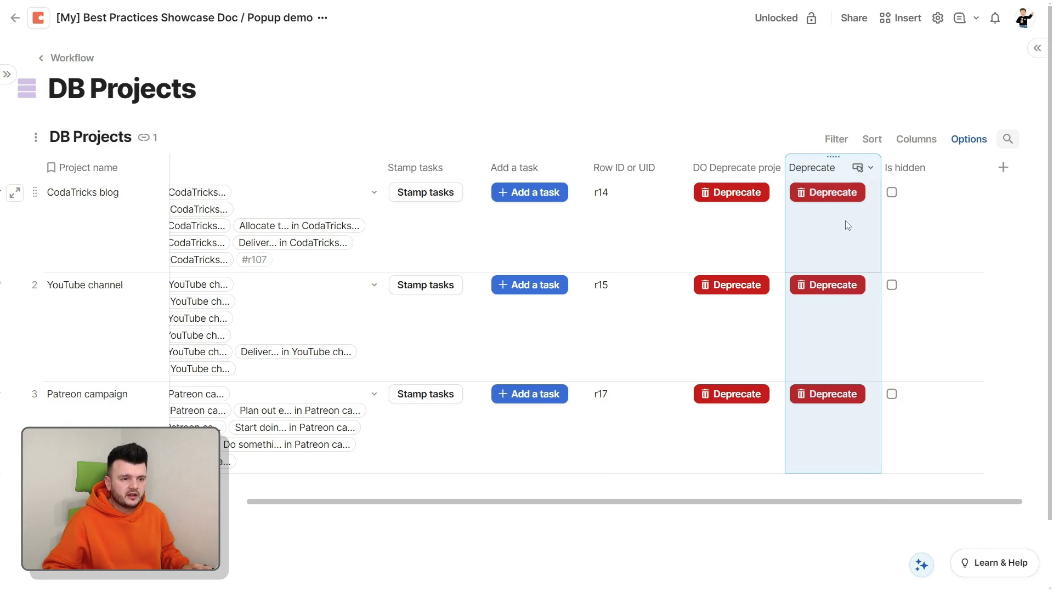
click(828, 193)
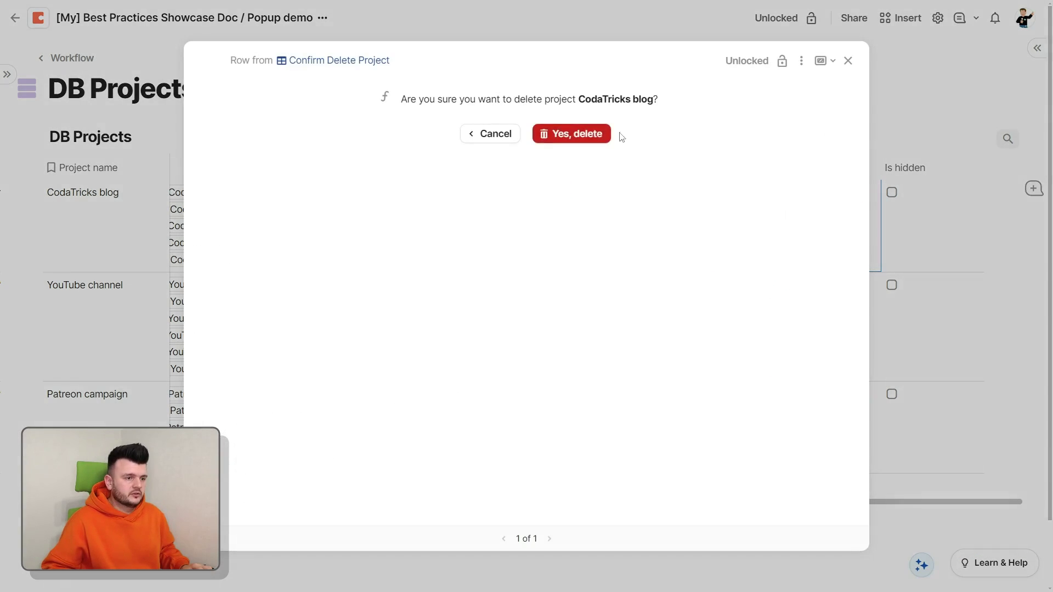
click(594, 139)
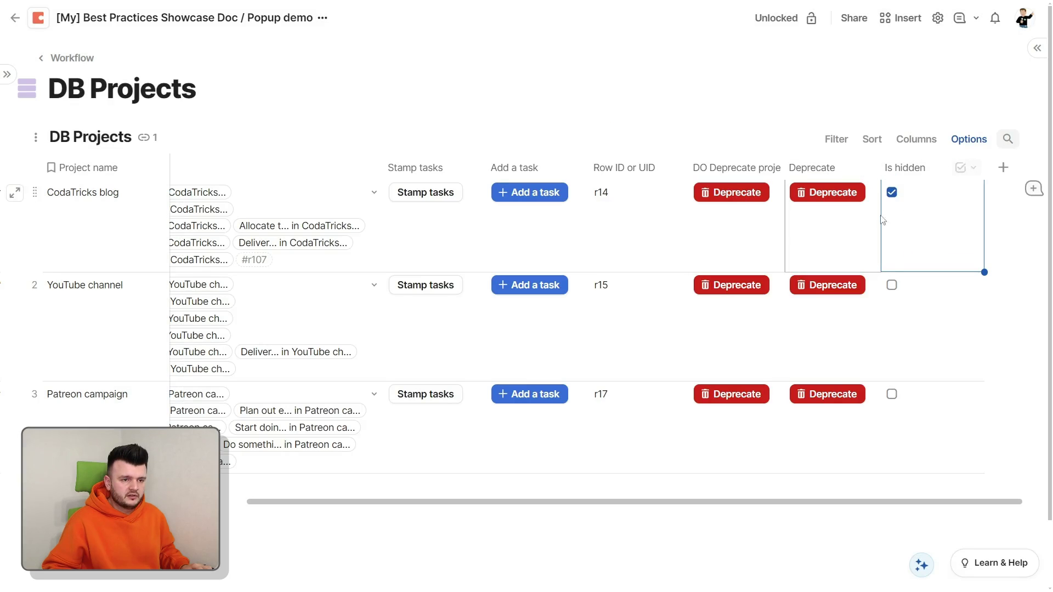